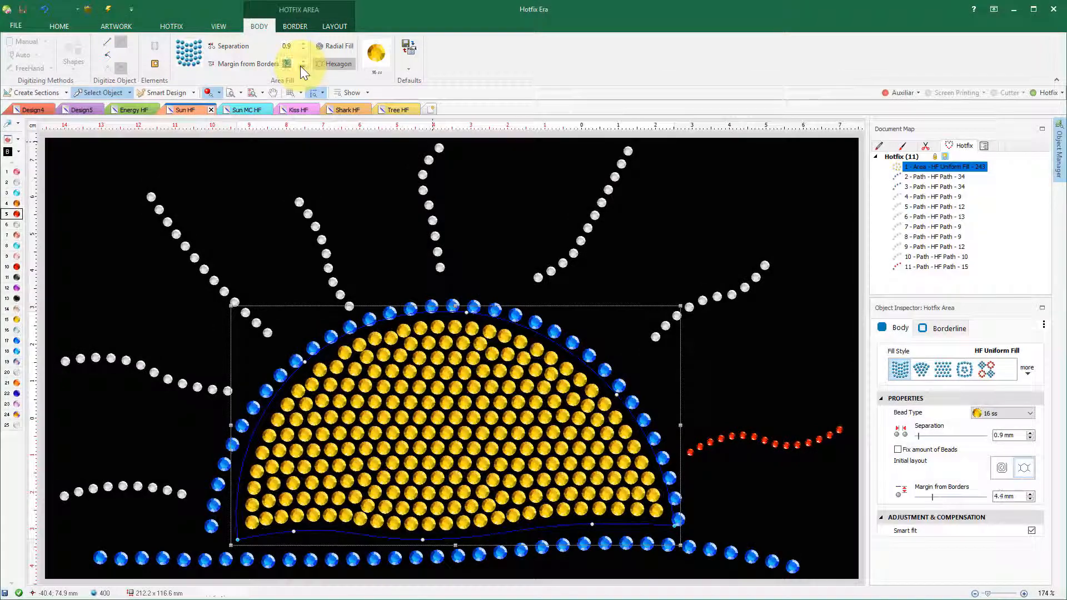
Reduce the margin from borders of the sun's uniform fill to 3.9 mm.
left_click(302, 67)
left_click(302, 67)
left_click(301, 67)
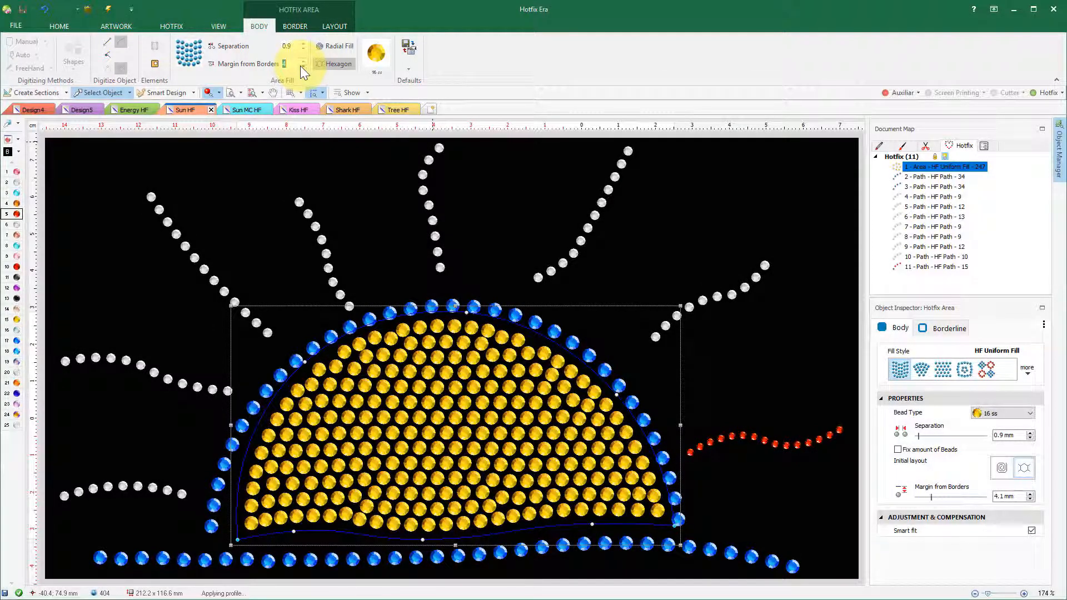
left_click(302, 67)
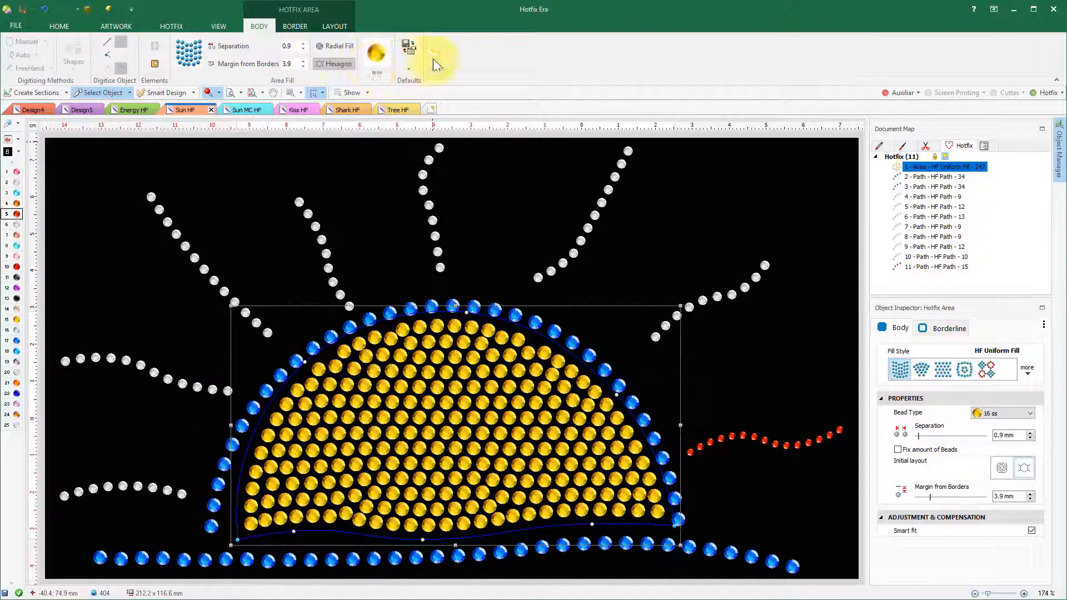
Change the sun area's fill style to HF Inner Ring Fill and set its bead separation to 2 mm.
left_click(967, 377)
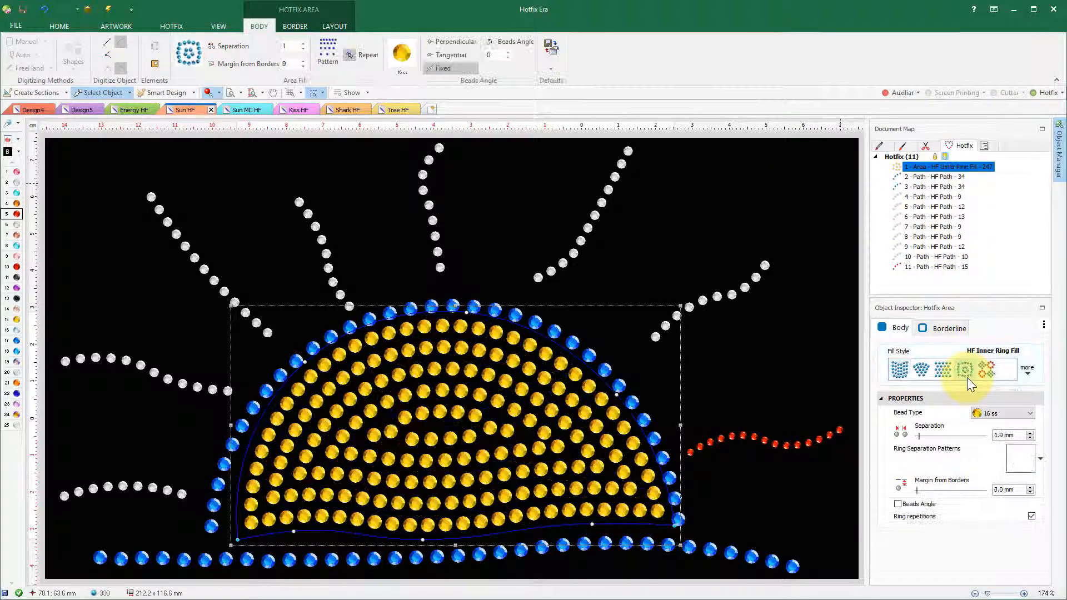
left_click(287, 46)
type("2")
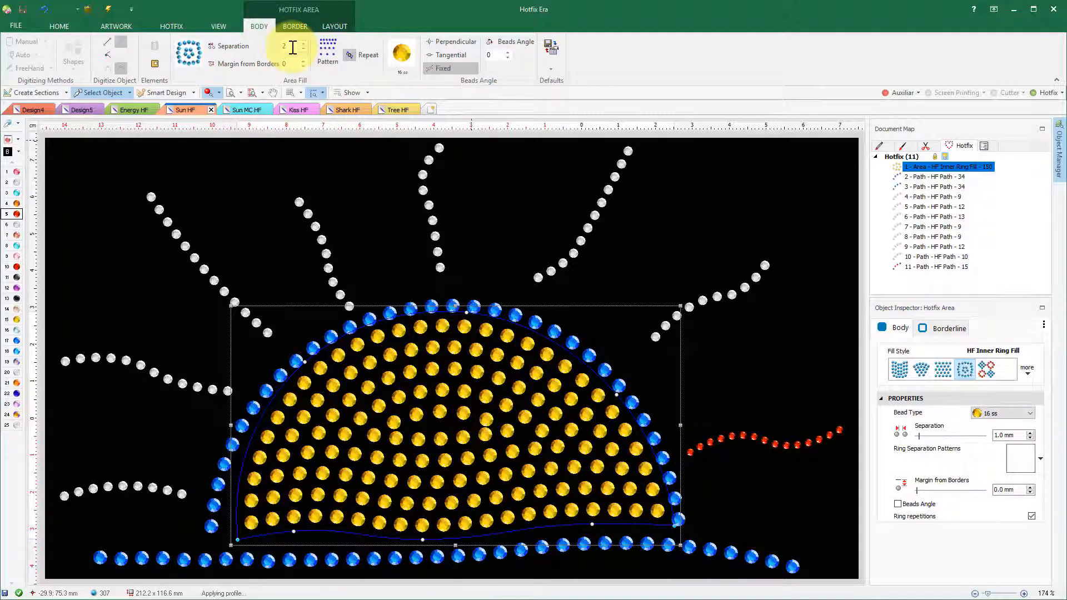
Apply ring pattern RI12-002 to the sun's inner ring fill and turn off ring repetitions.
left_click(324, 47)
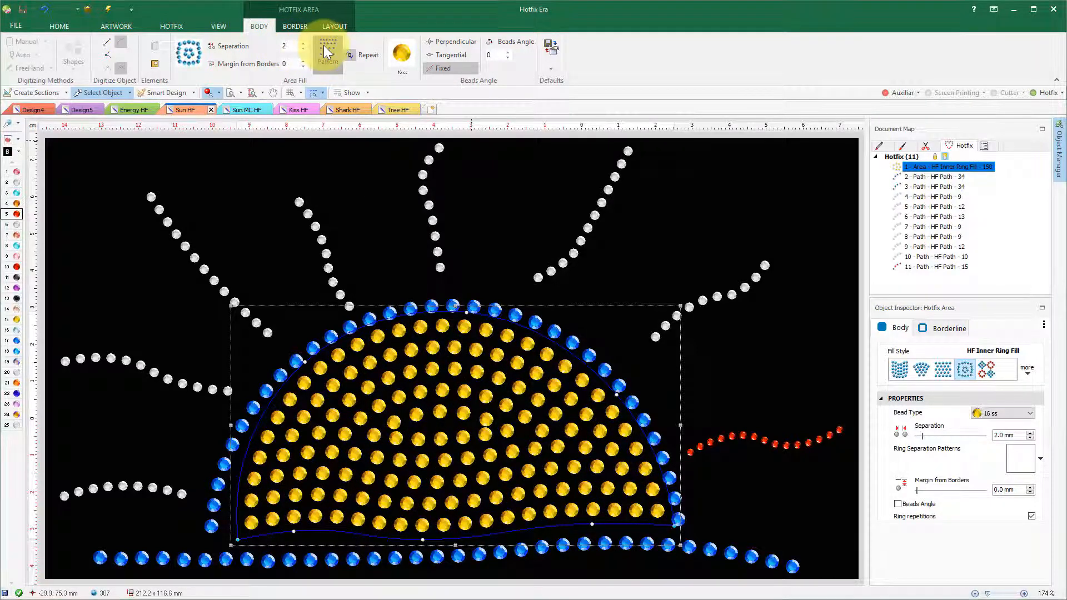
left_click(597, 243)
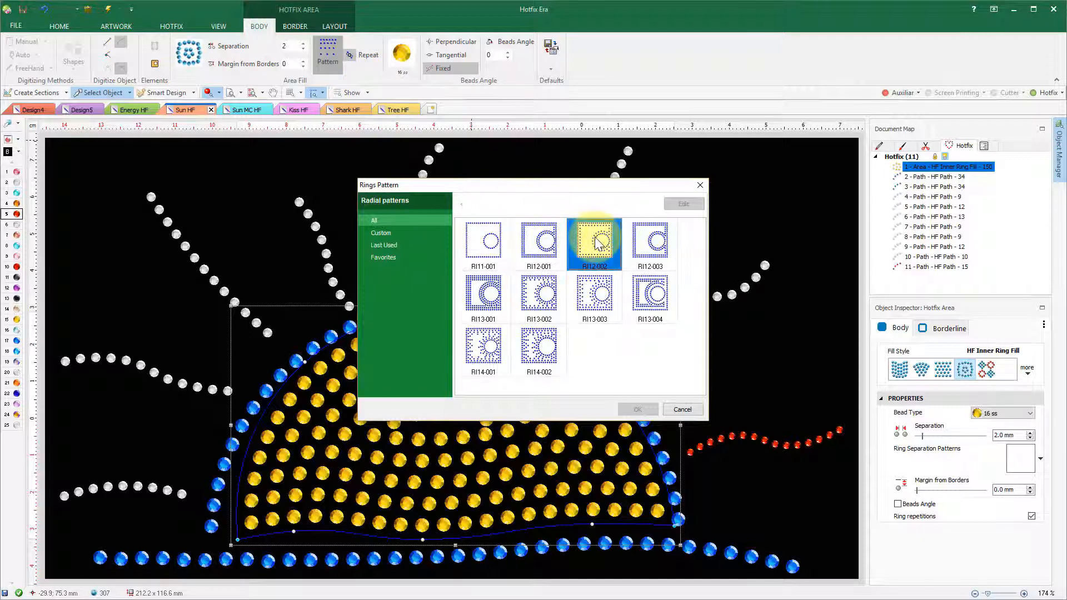
left_click(640, 409)
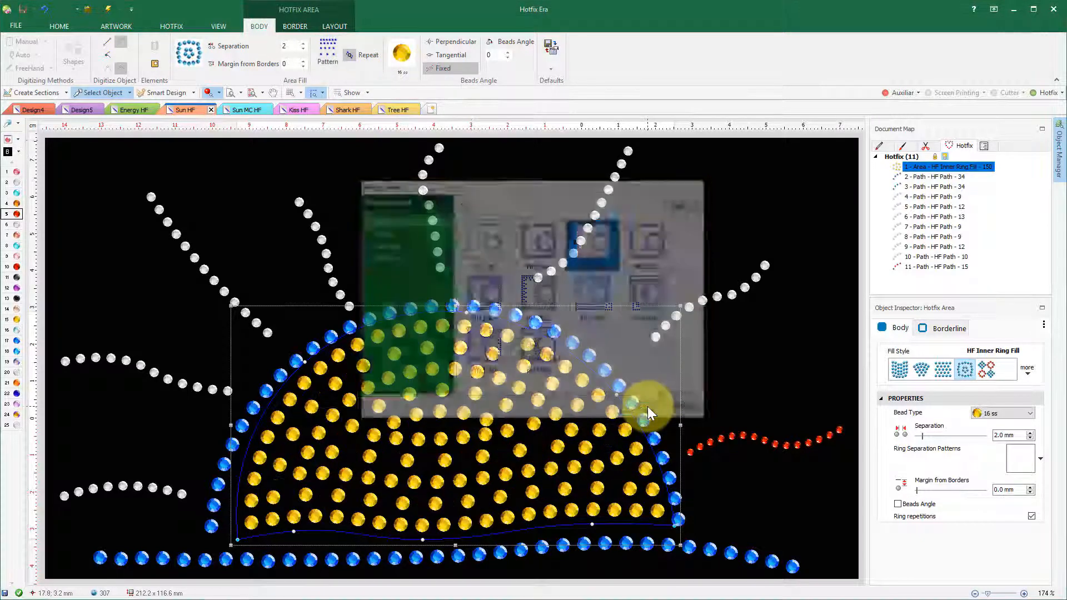
left_click(349, 56)
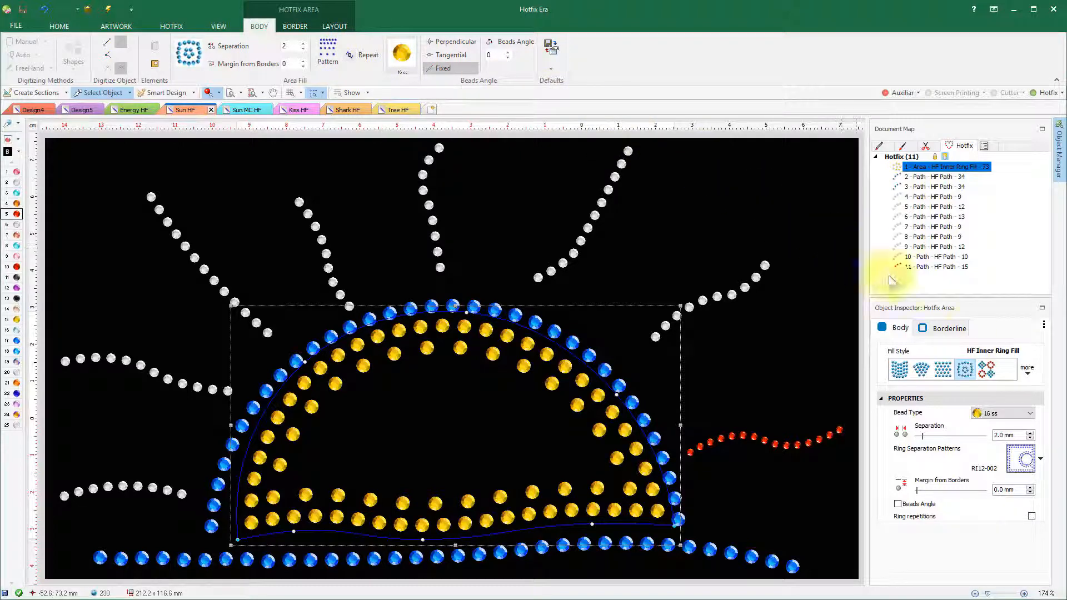
Change the sun area's fill style to HF Texture / Multi and apply texture BTX-0006.
left_click(988, 368)
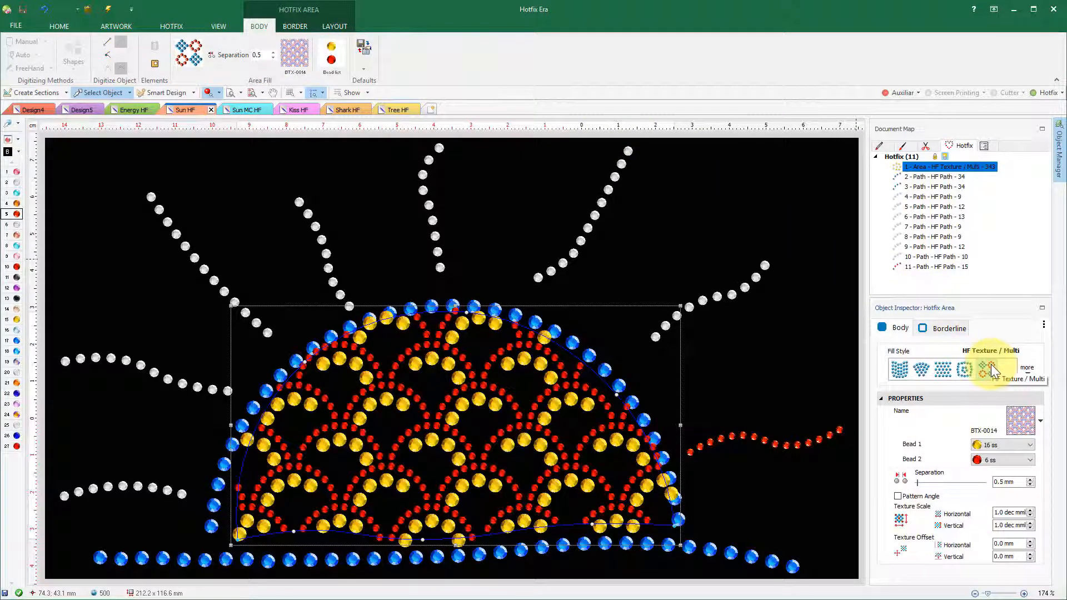
left_click(295, 51)
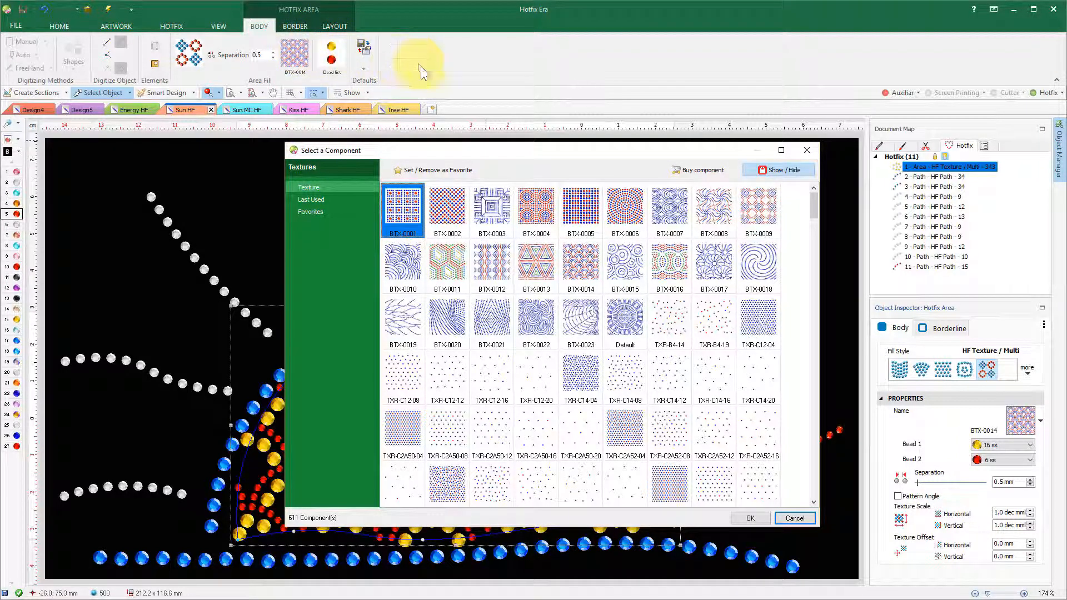
left_click(626, 202)
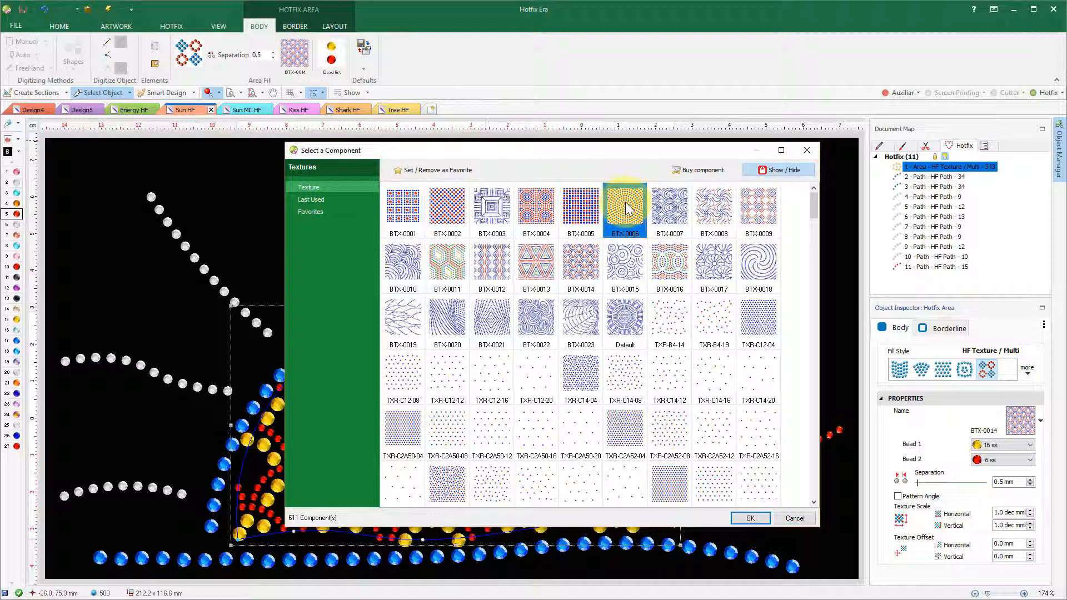
left_click(758, 516)
Move the centre of the concentric texture near the sun's base, offsetting it about -3.6 mm horizontally and -23.2 mm vertically.
right_click(468, 423)
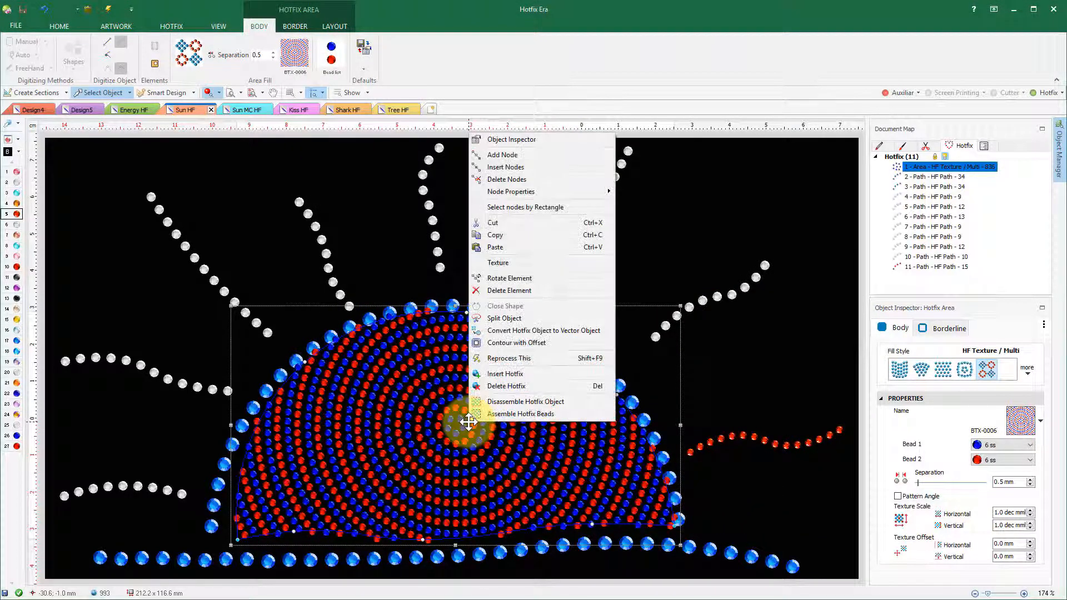
left_click(473, 262)
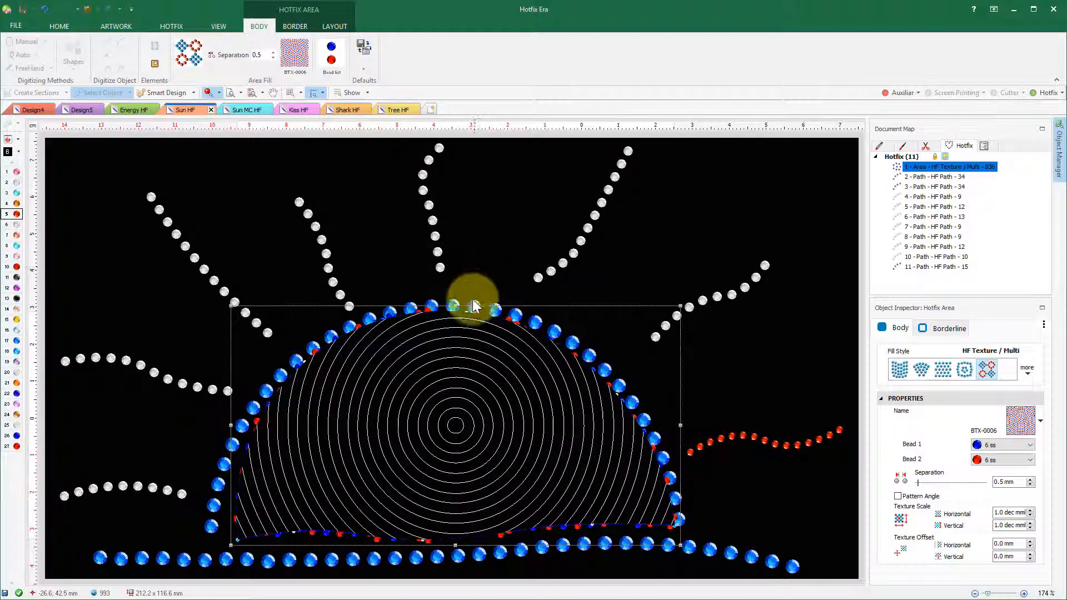
left_click_drag(457, 403, 444, 489)
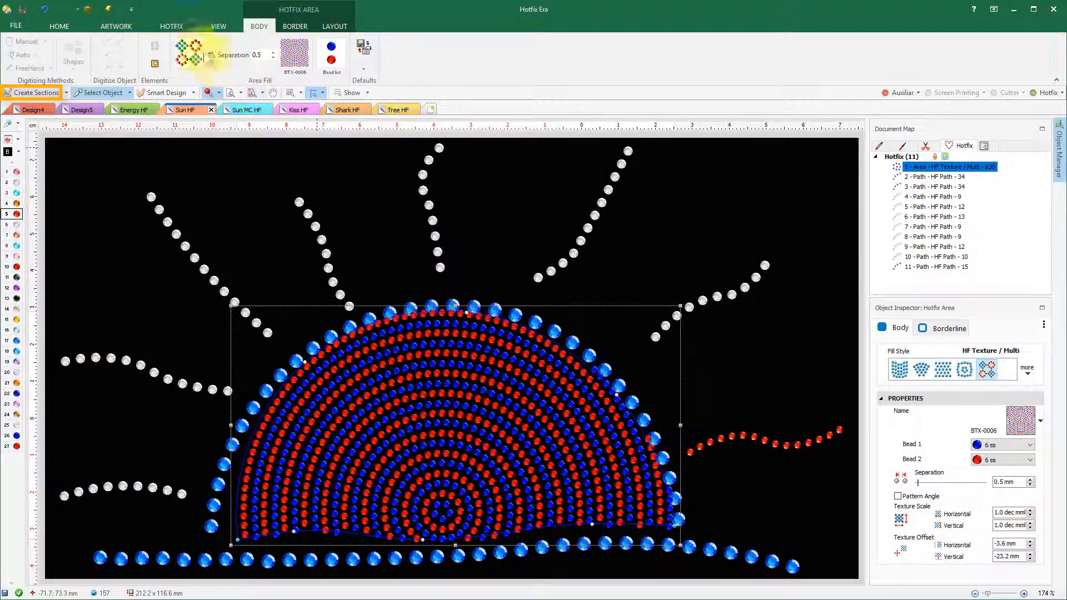
Solve the stone overlaps between the blue border path and the sun's textured area.
left_click(173, 26)
left_click(285, 57)
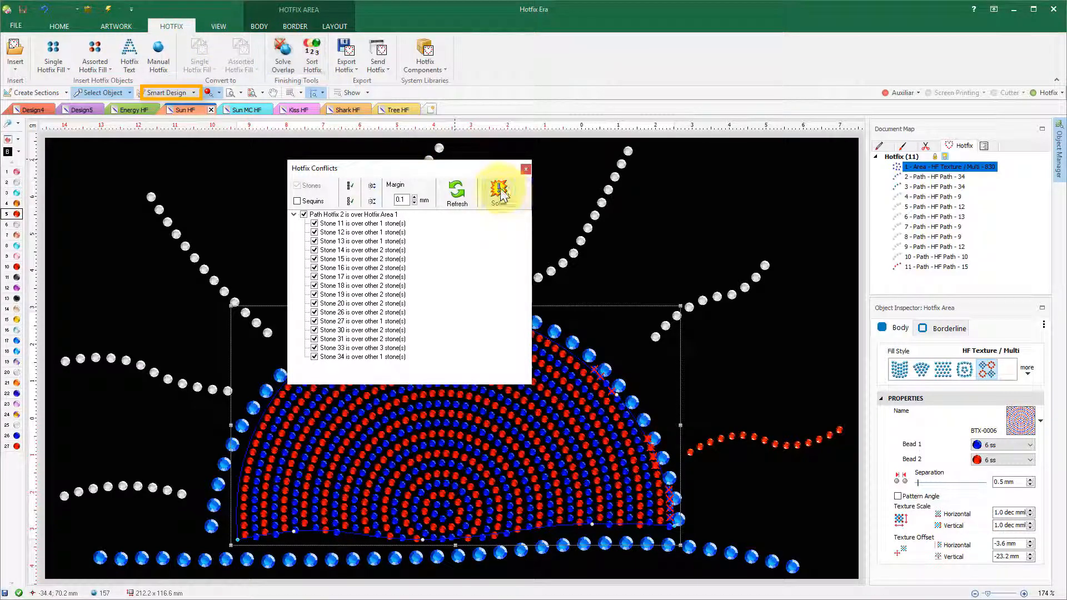
left_click(498, 203)
Open the recent designs Sun MC HF.dsg and Kiss HF.dsg.
left_click(16, 26)
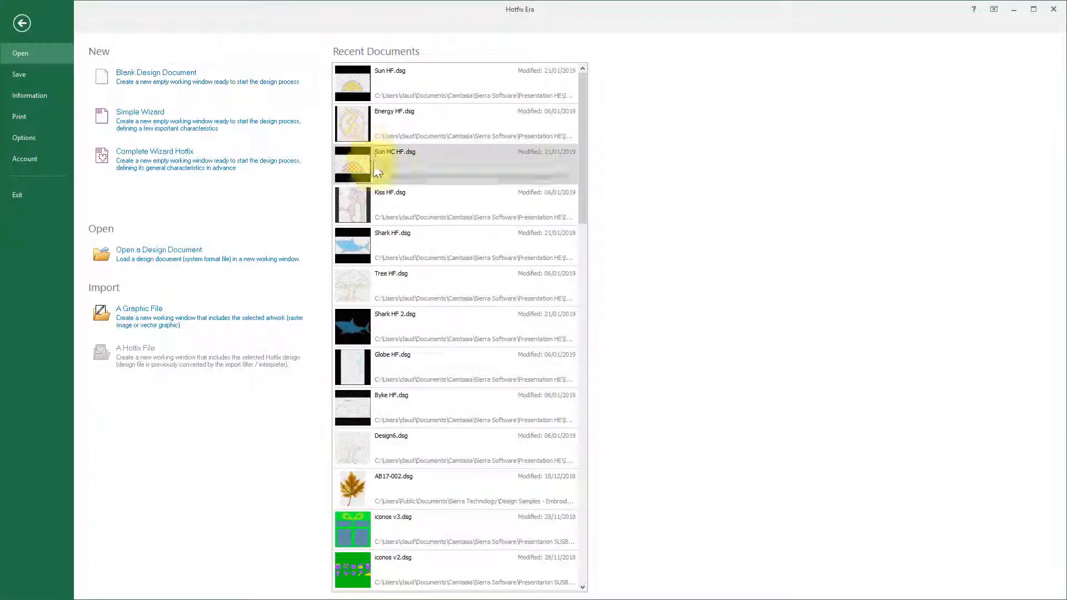
left_click(375, 167)
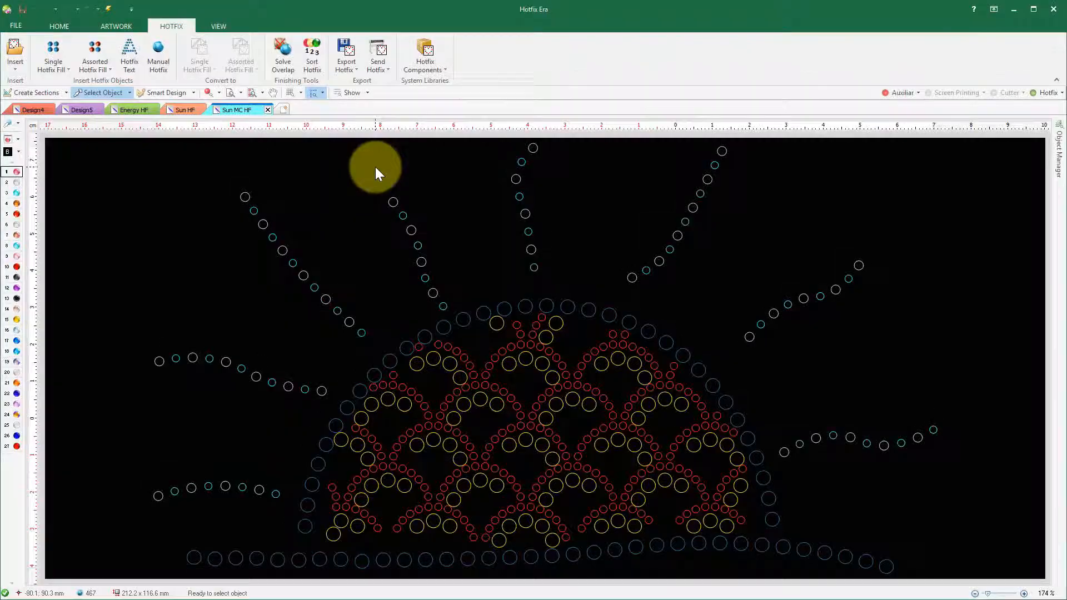
left_click(17, 26)
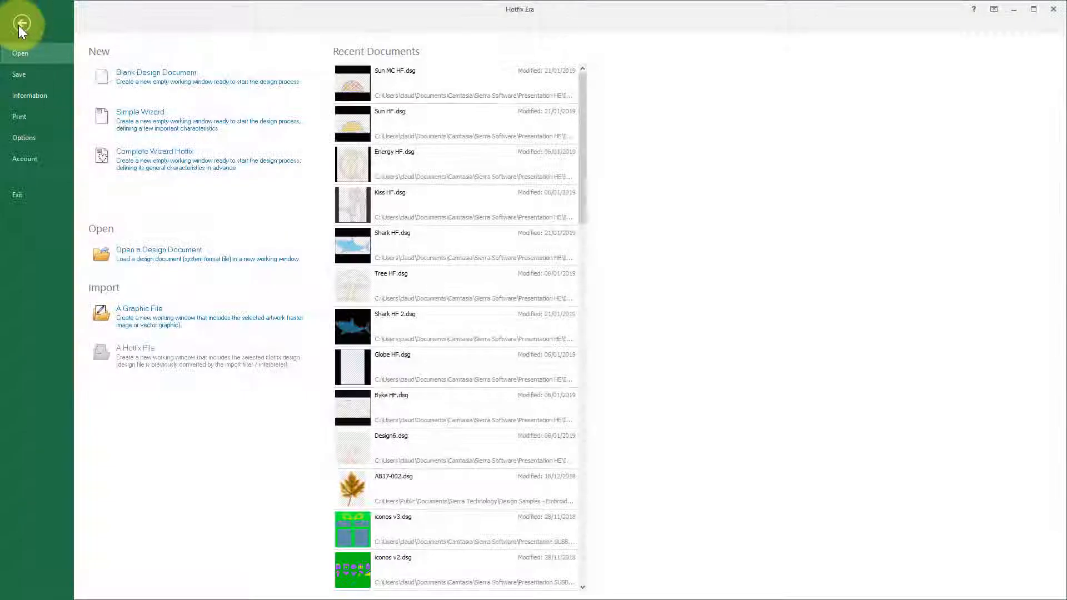
left_click(368, 211)
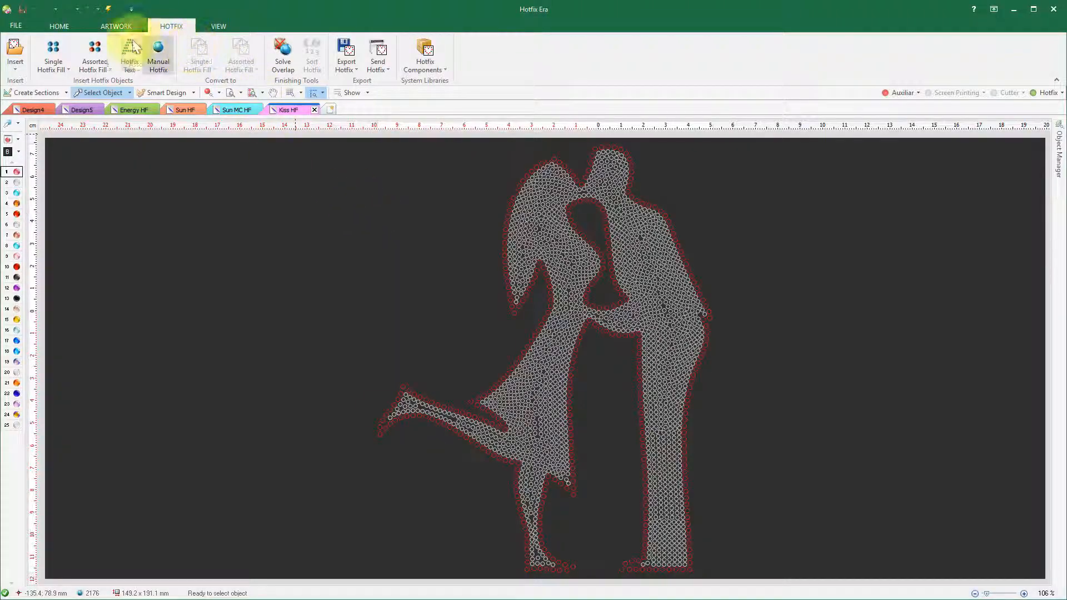
Open the recent designs Shark HF.dsg and Tree HF.dsg.
left_click(23, 24)
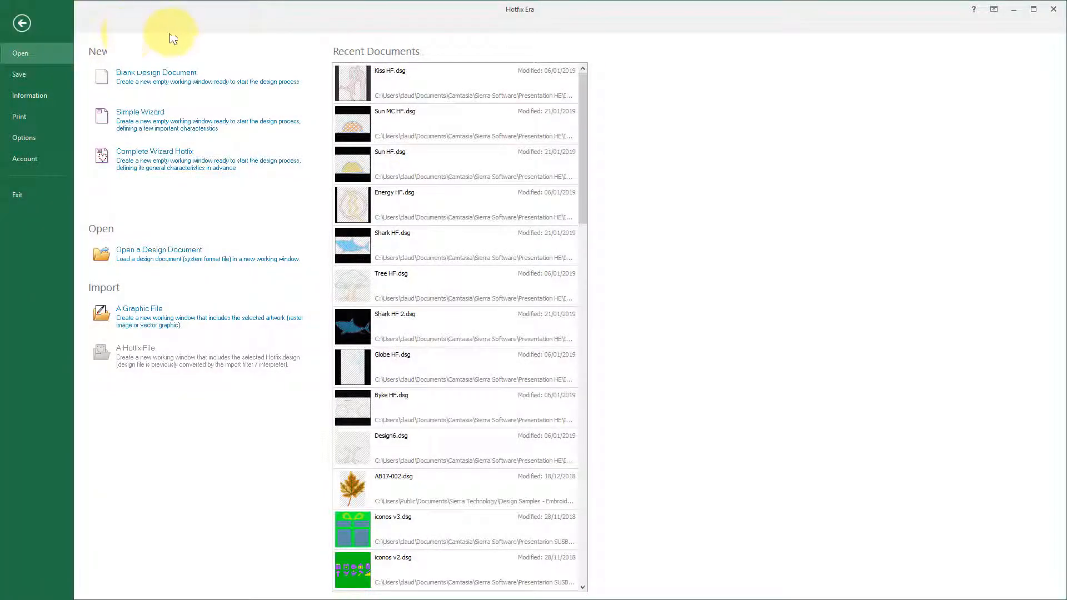
left_click(426, 252)
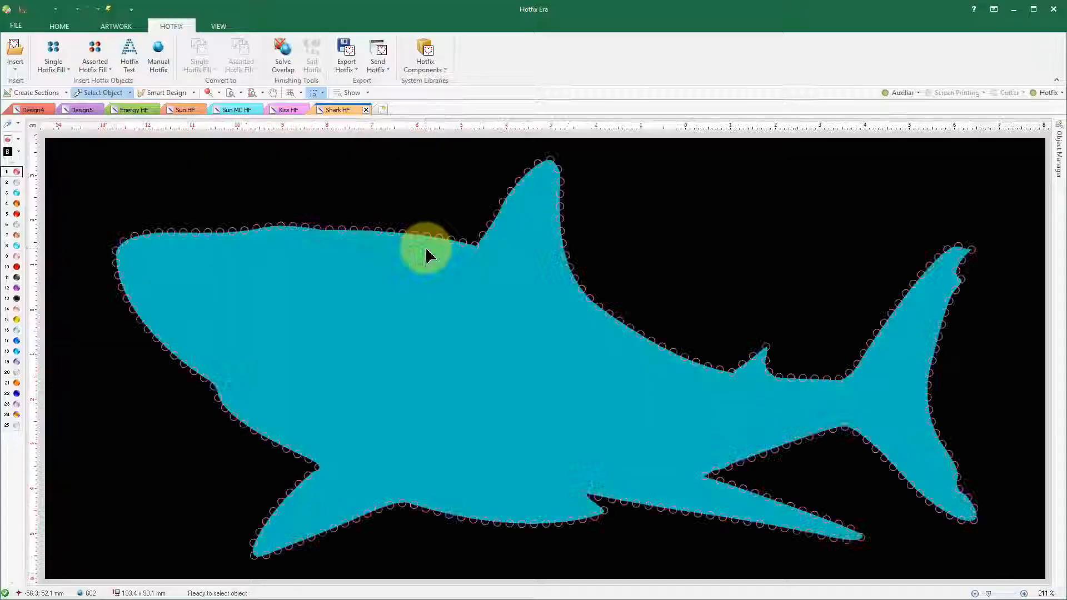
left_click(16, 26)
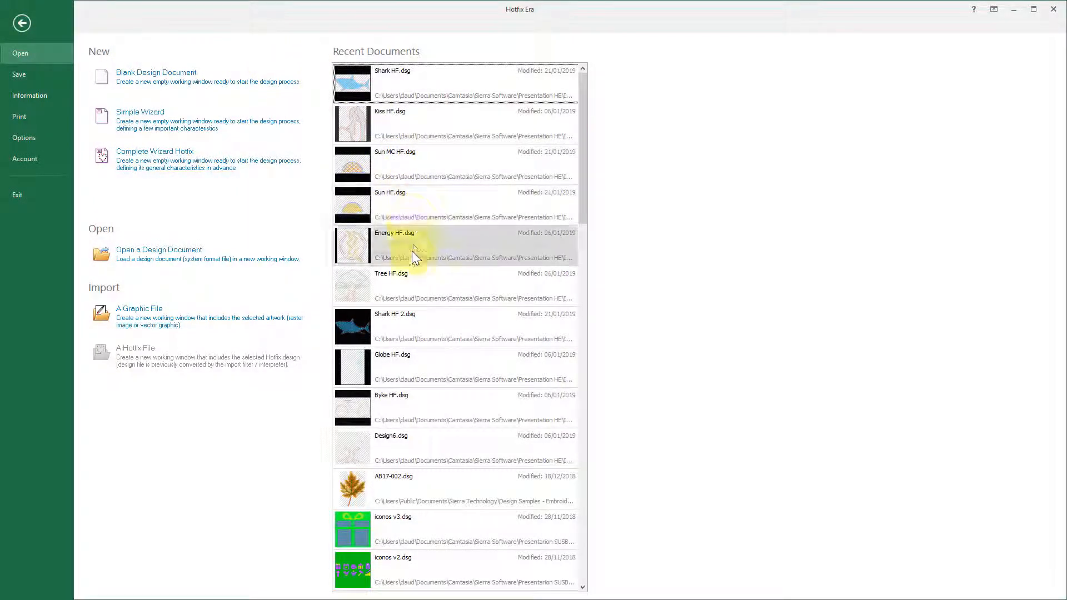
left_click(371, 287)
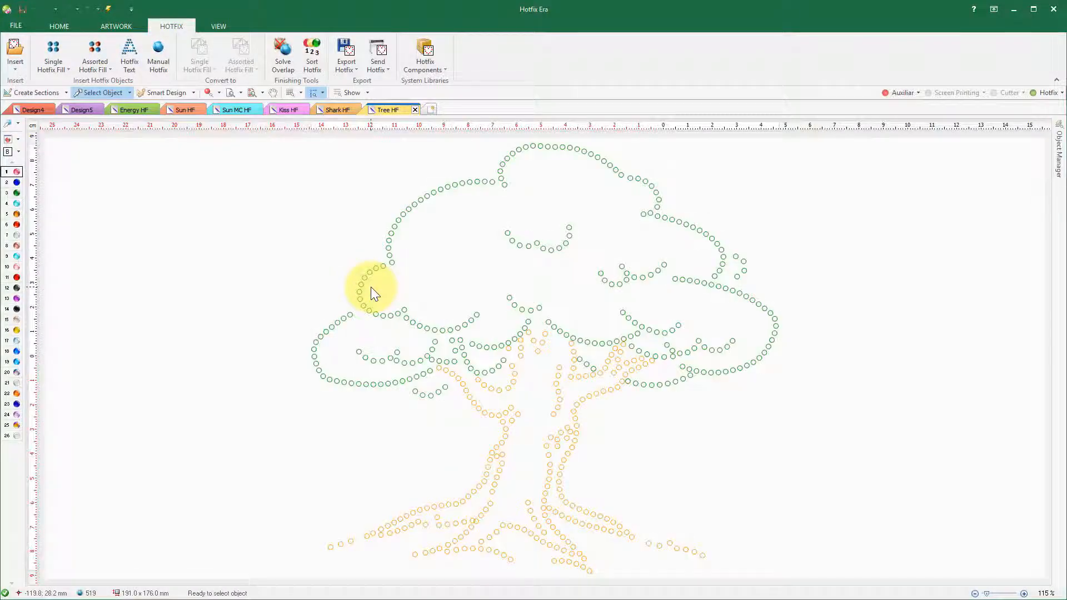
In the Shark HF design, hide the auxiliary artwork and display the stones in realistic 3D view.
left_click(336, 109)
left_click(285, 109)
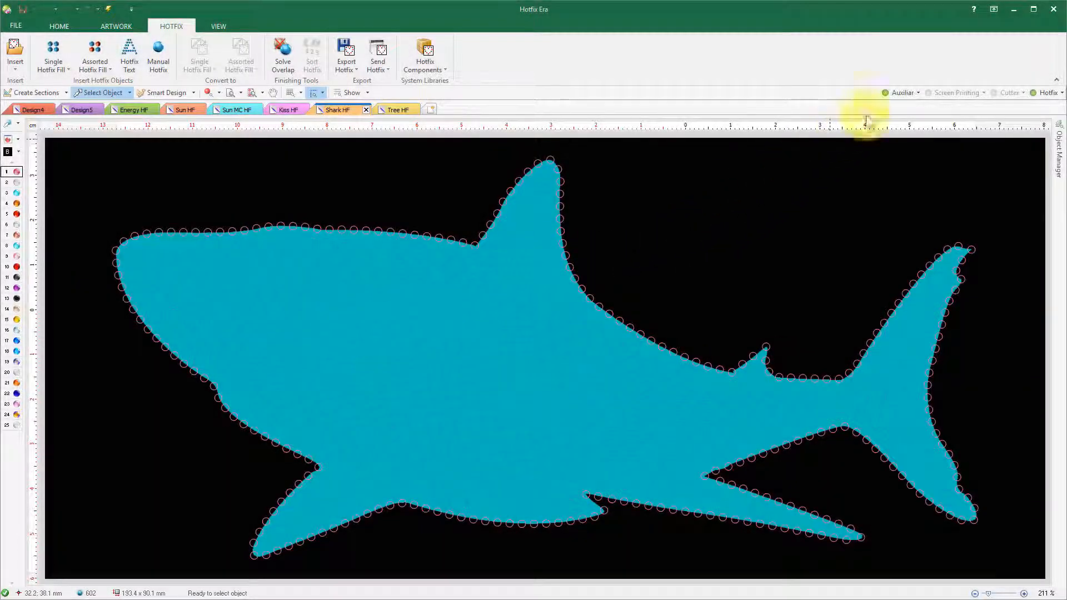
left_click(889, 92)
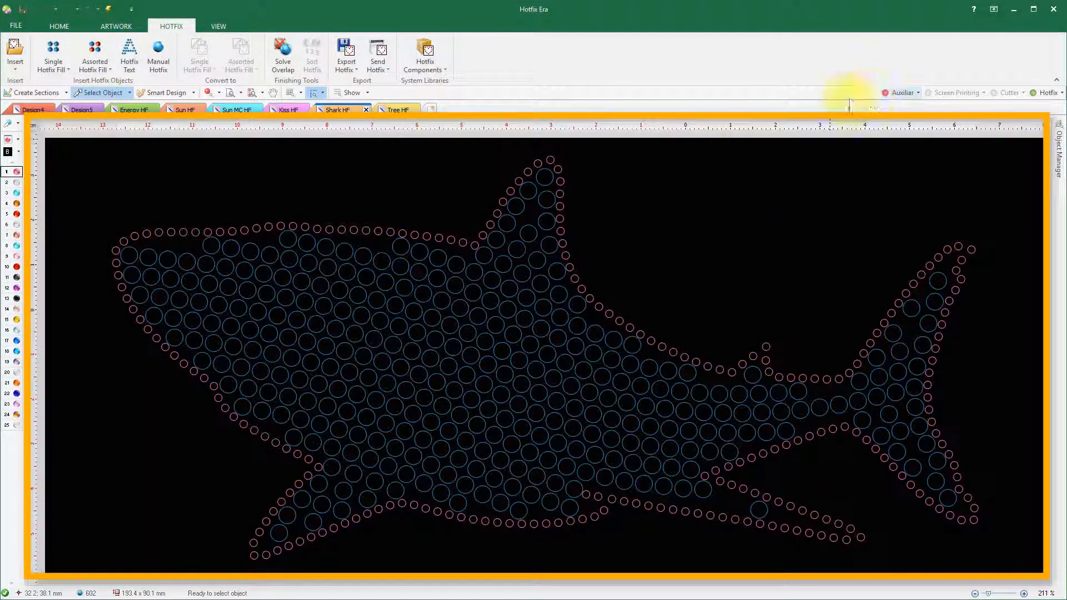
left_click(209, 91)
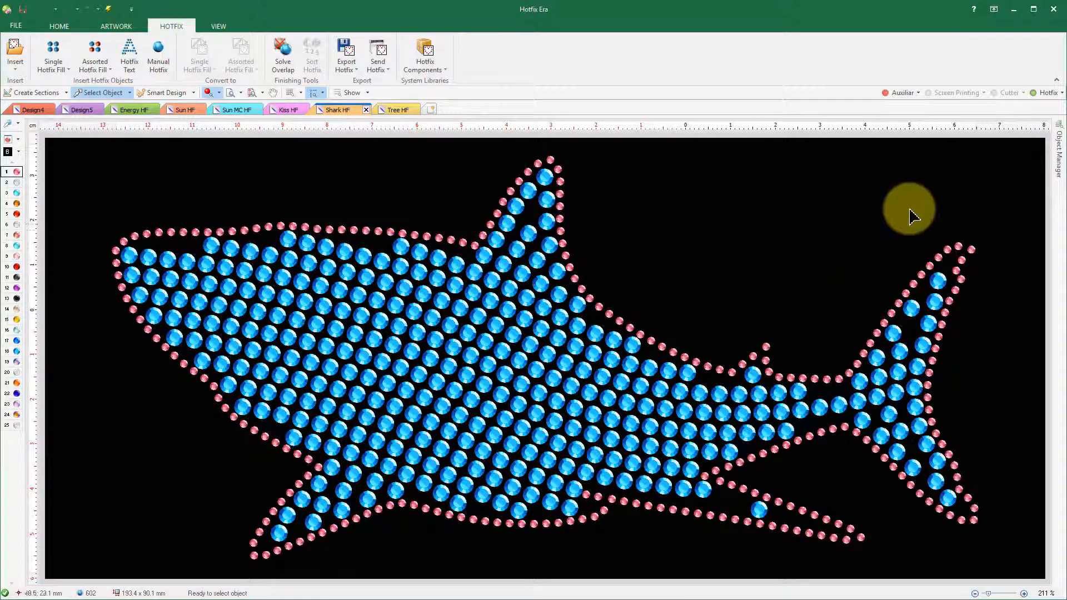
Try the Texture / Multi, Inner Ring, Flat and Flexible fill styles on the shark's hotfix area.
left_click(1059, 157)
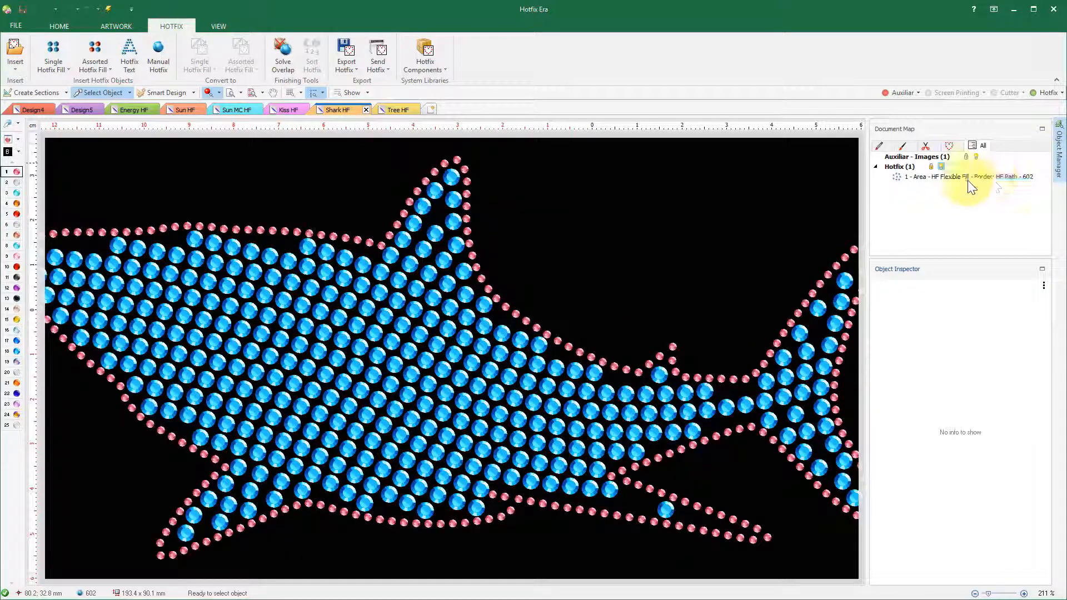
left_click(959, 176)
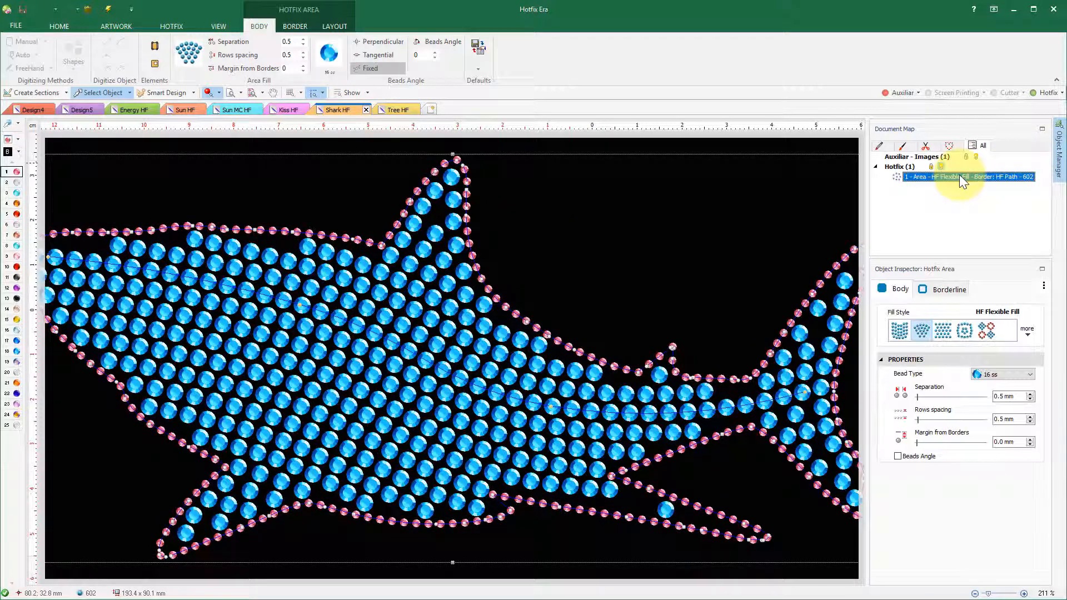
left_click(986, 332)
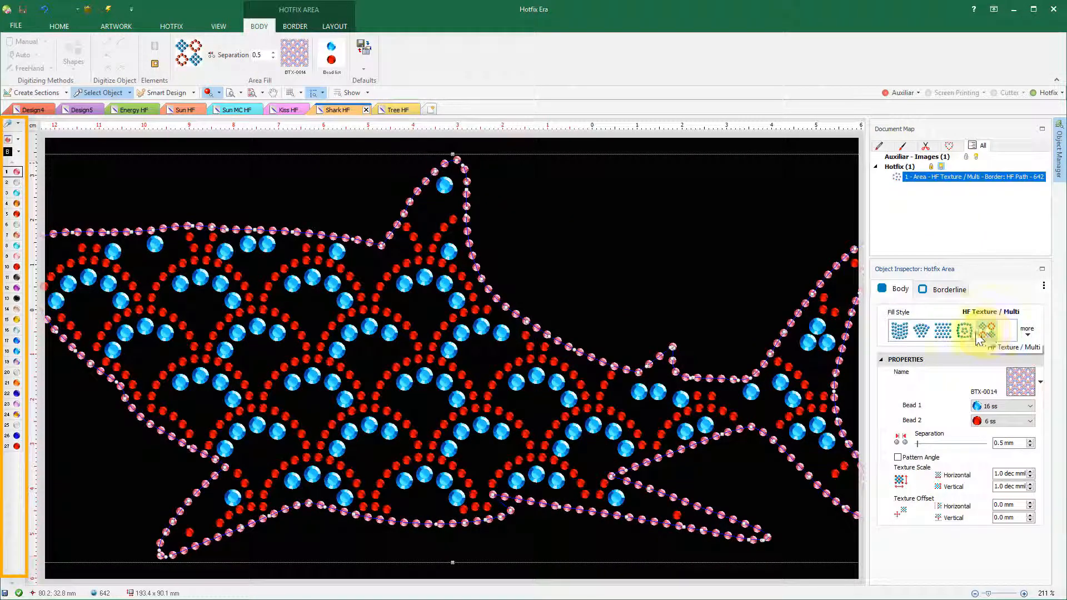
left_click(965, 330)
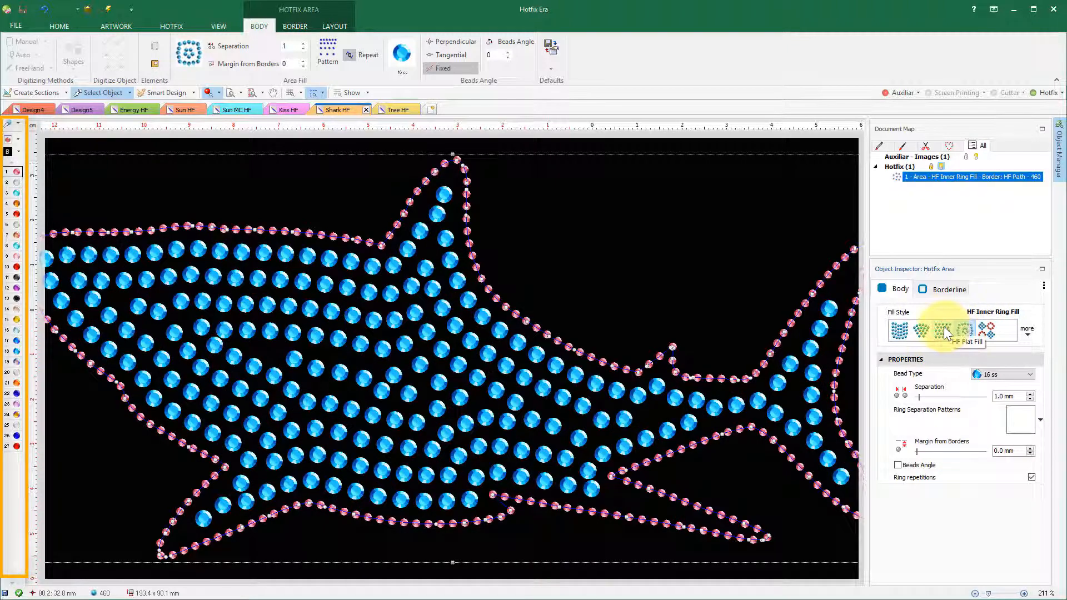
left_click(944, 330)
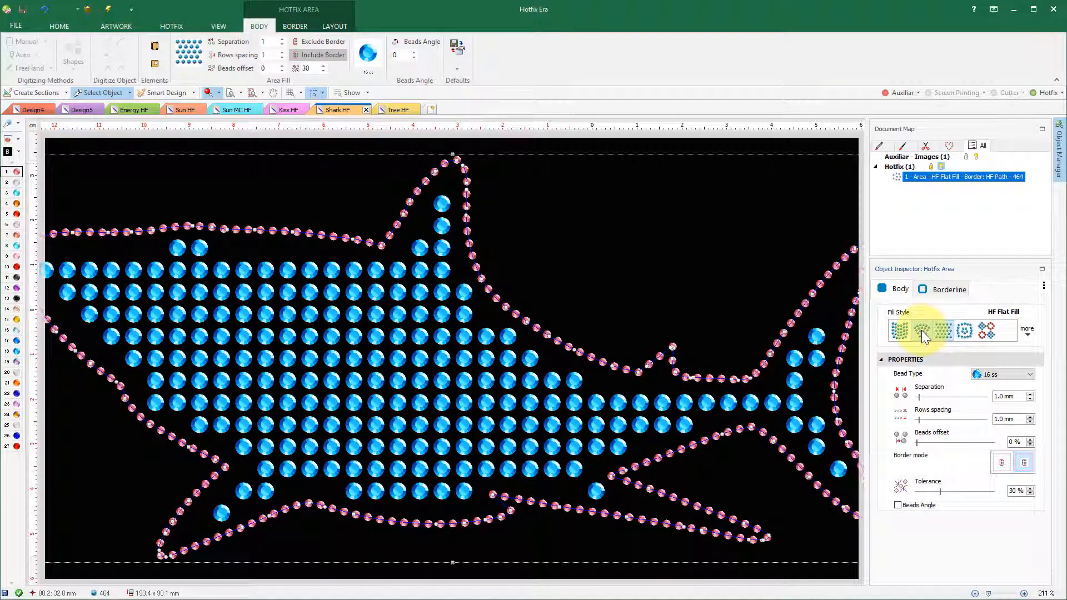
left_click(921, 330)
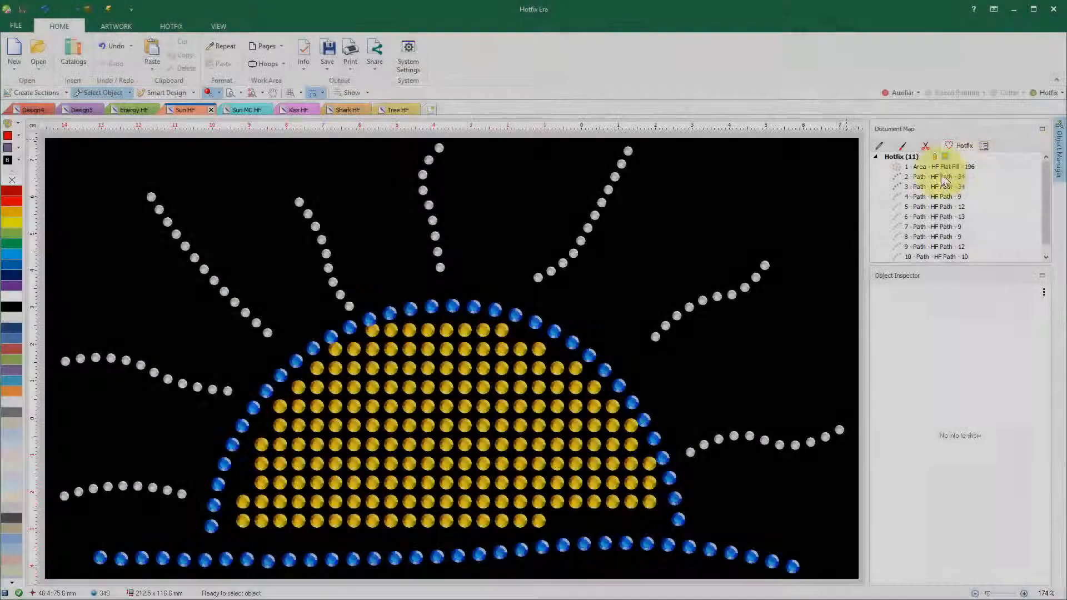
Examine the Sun HF design's hotfix objects one by one in the Document Map, from the fill area through the sixth path.
left_click(925, 166)
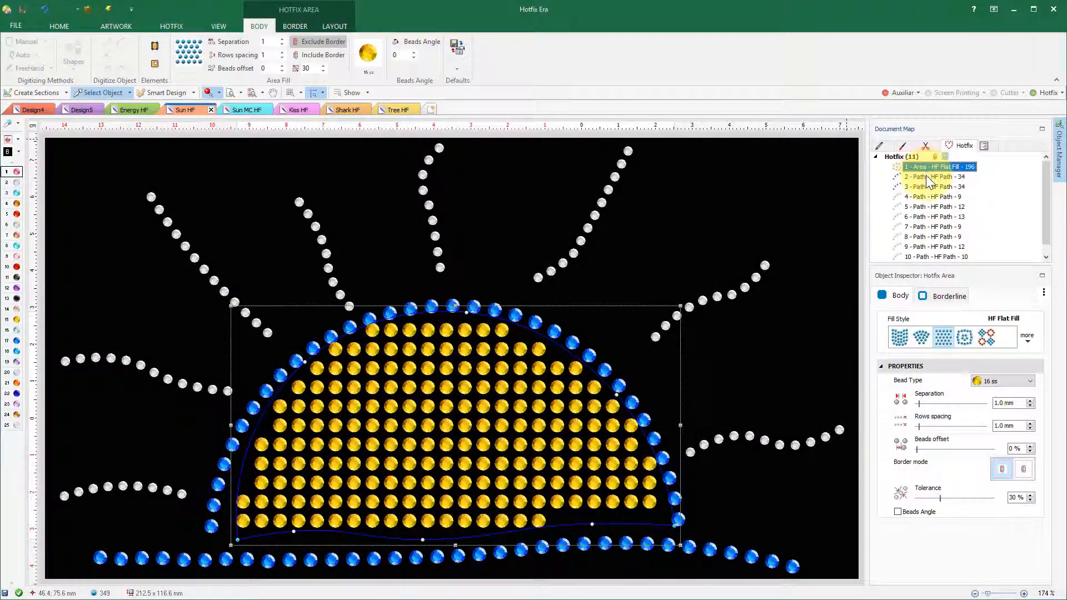
left_click(926, 175)
left_click(927, 186)
left_click(927, 196)
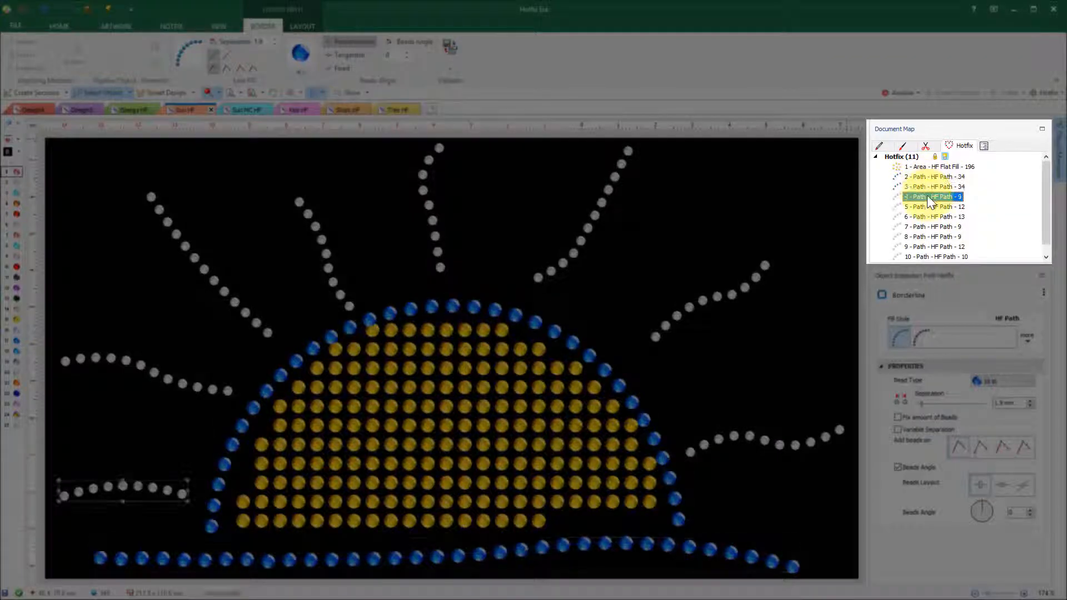
left_click(930, 207)
left_click(933, 217)
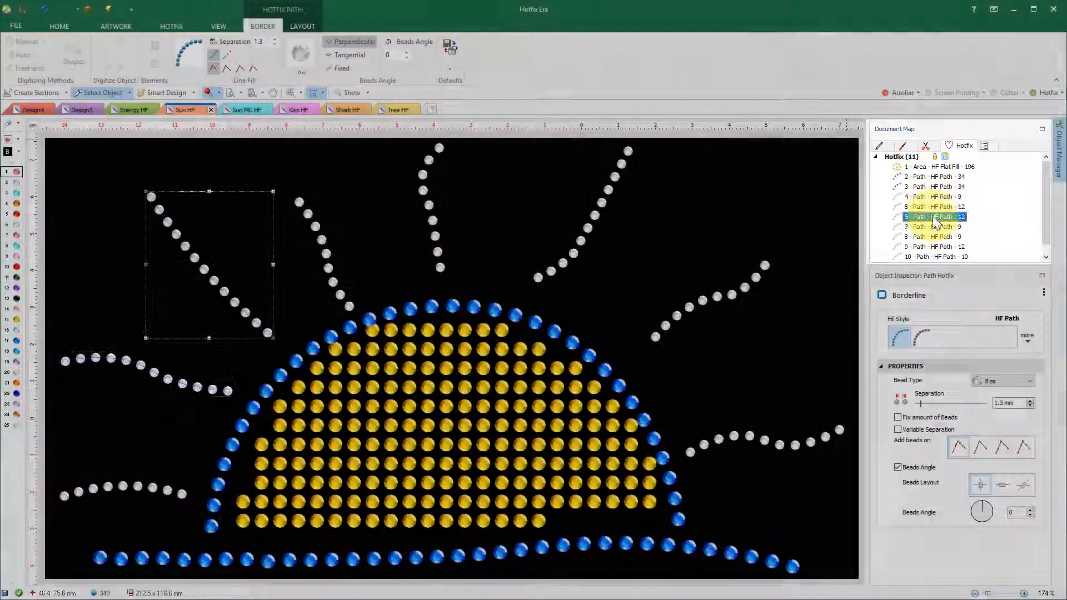
Examine the remaining hotfix paths of the Sun HF design in the Document Map, from the seventh through the eleventh.
left_click(933, 227)
left_click(931, 237)
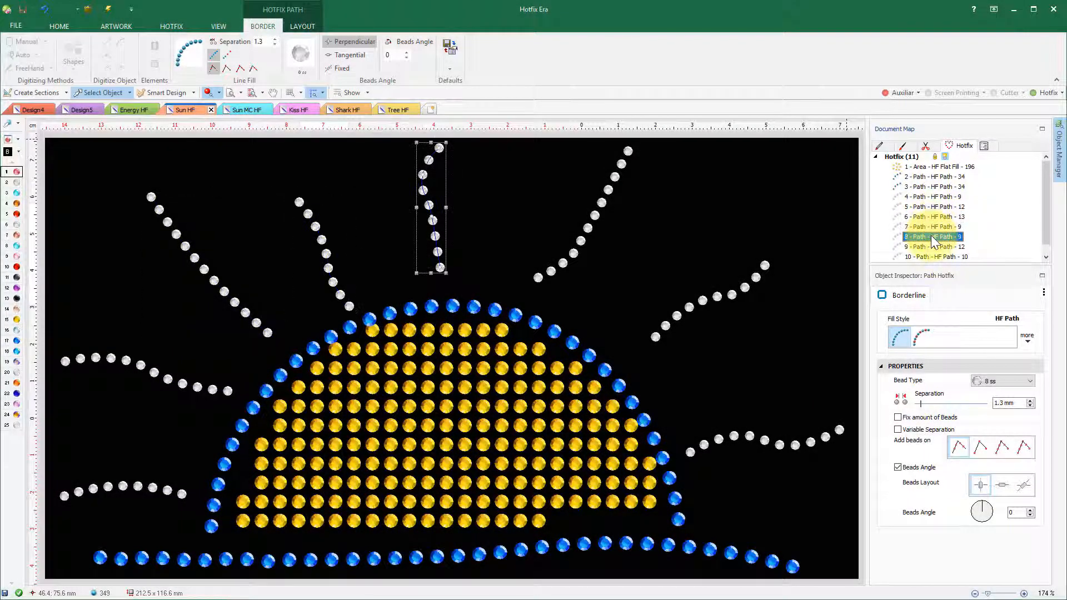
left_click(936, 247)
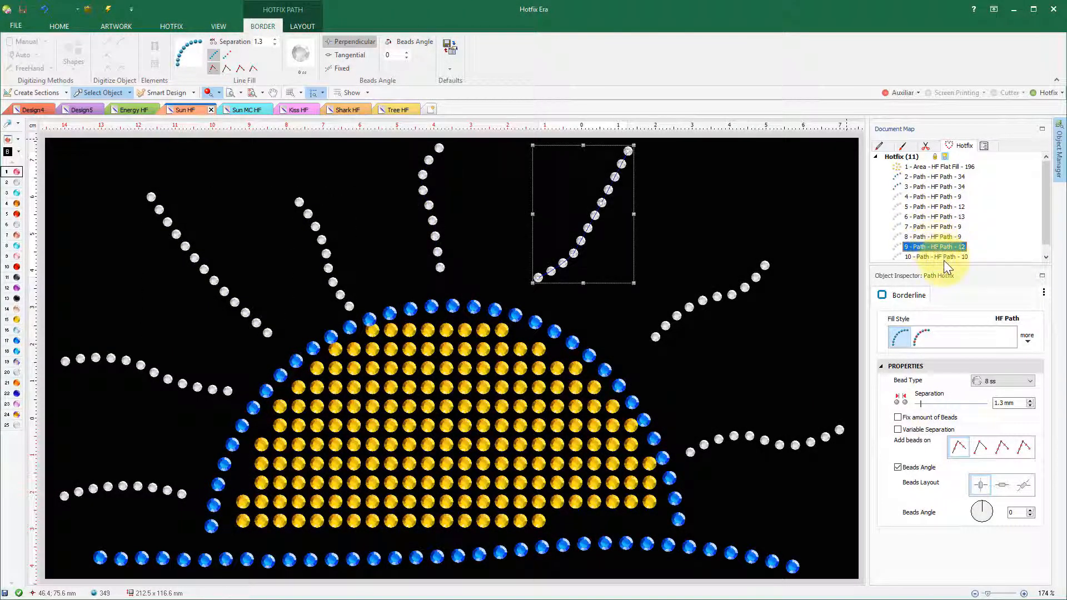
left_click_drag(945, 274, 948, 295)
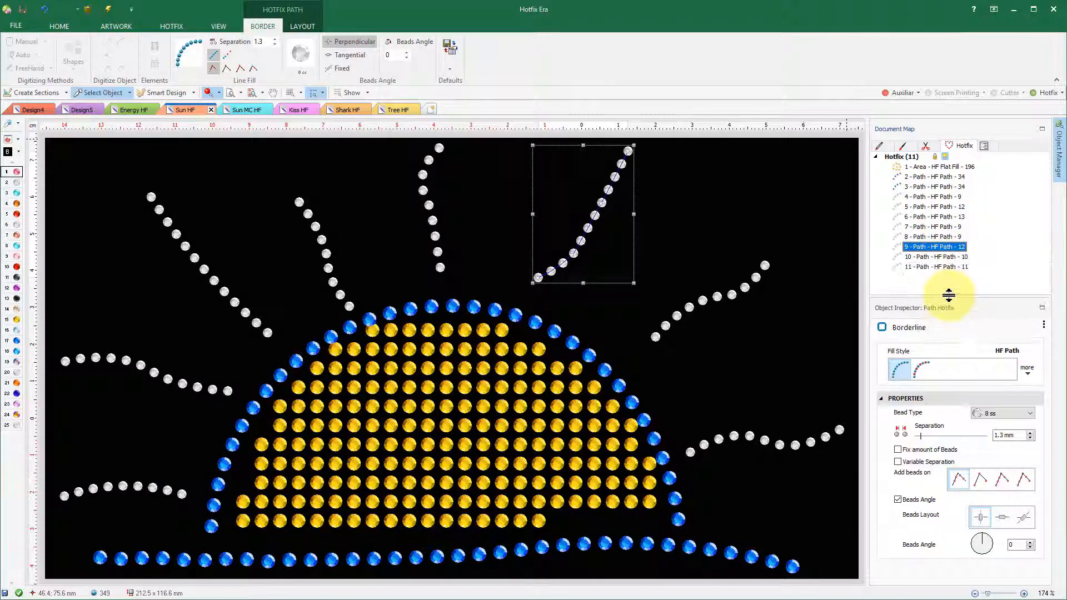
left_click(931, 256)
left_click(932, 266)
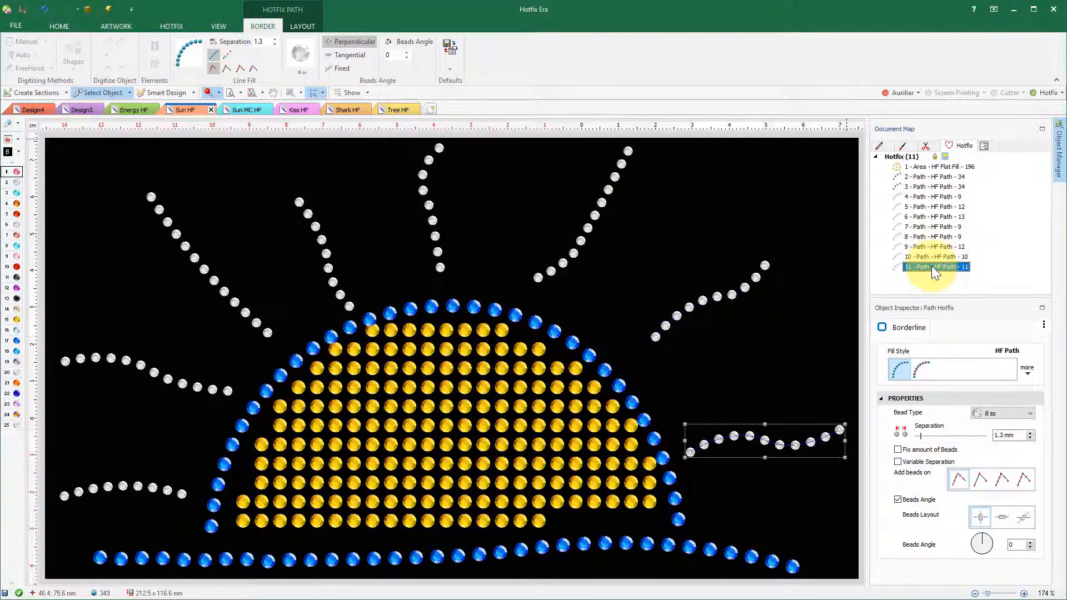
Give the eleventh path, the sun's lowest right-hand ray, red 6 ss beads with 1.0 mm separation.
left_click(931, 378)
left_click(1030, 413)
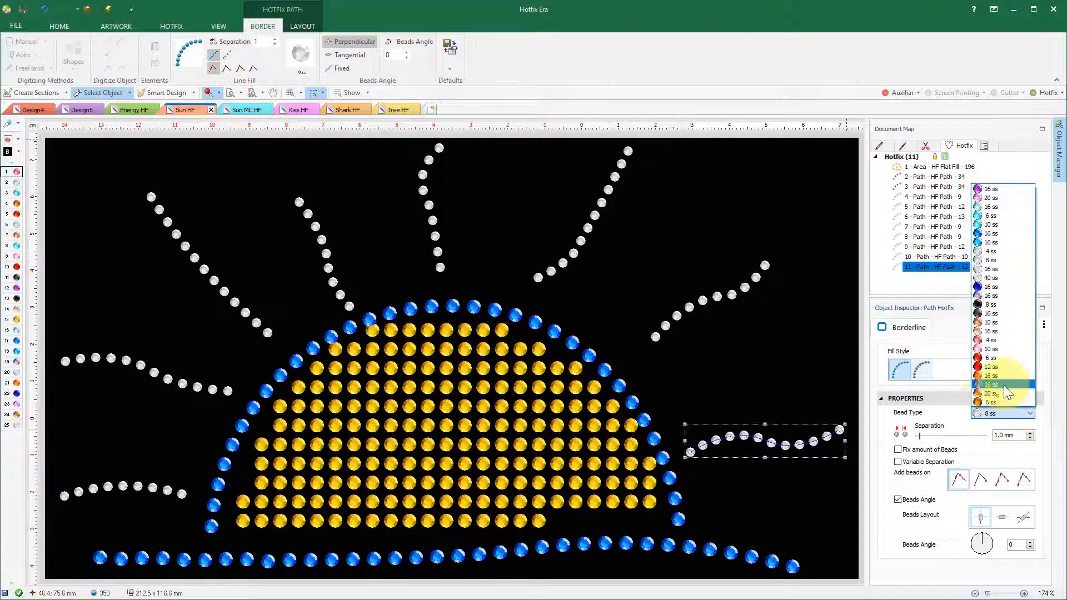
left_click(984, 358)
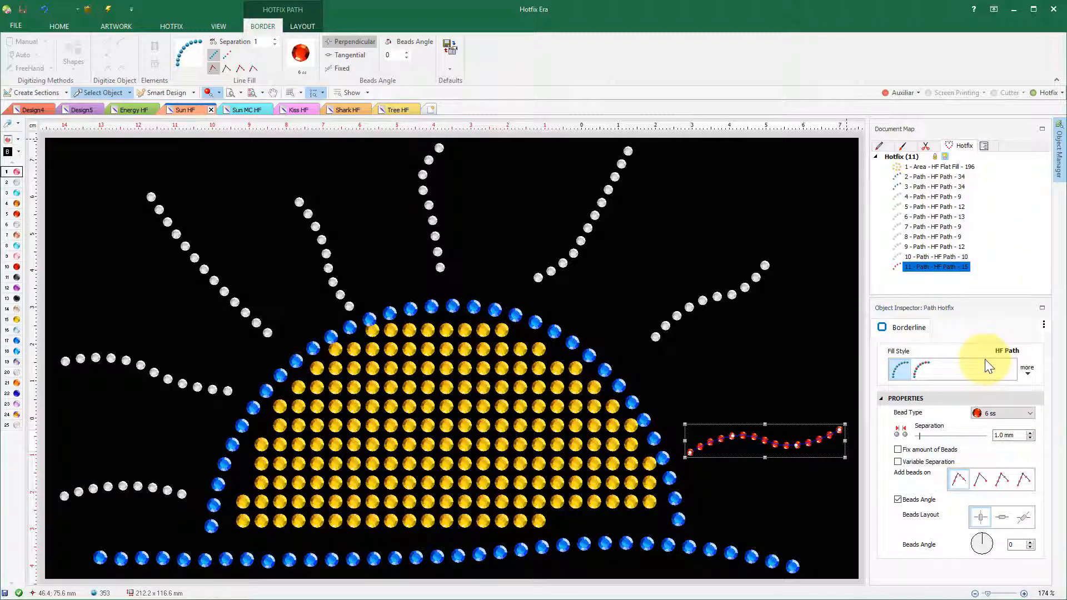
left_click(300, 55)
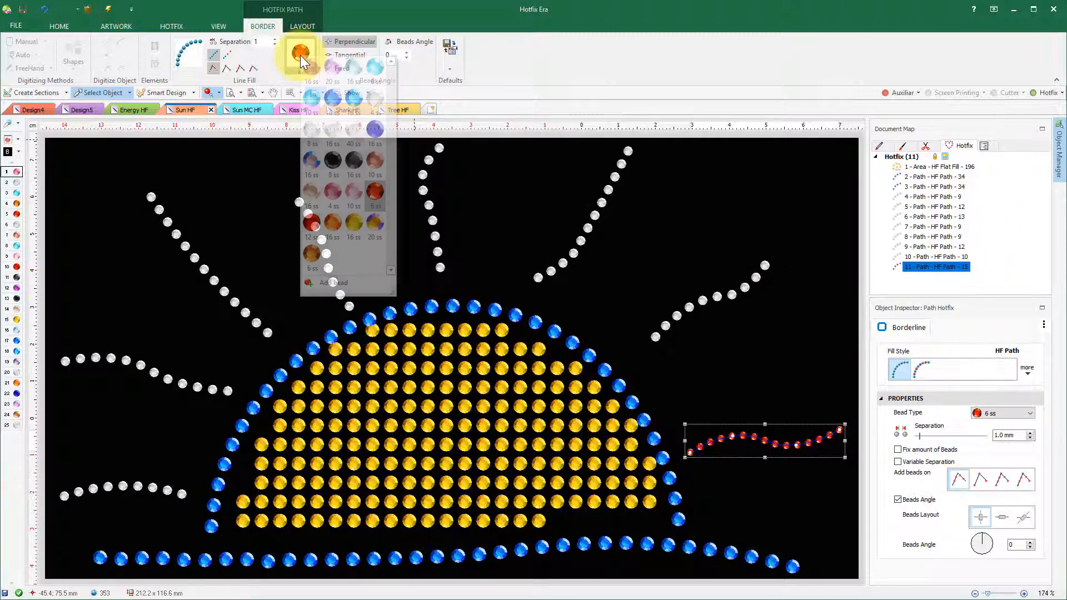
left_click(376, 99)
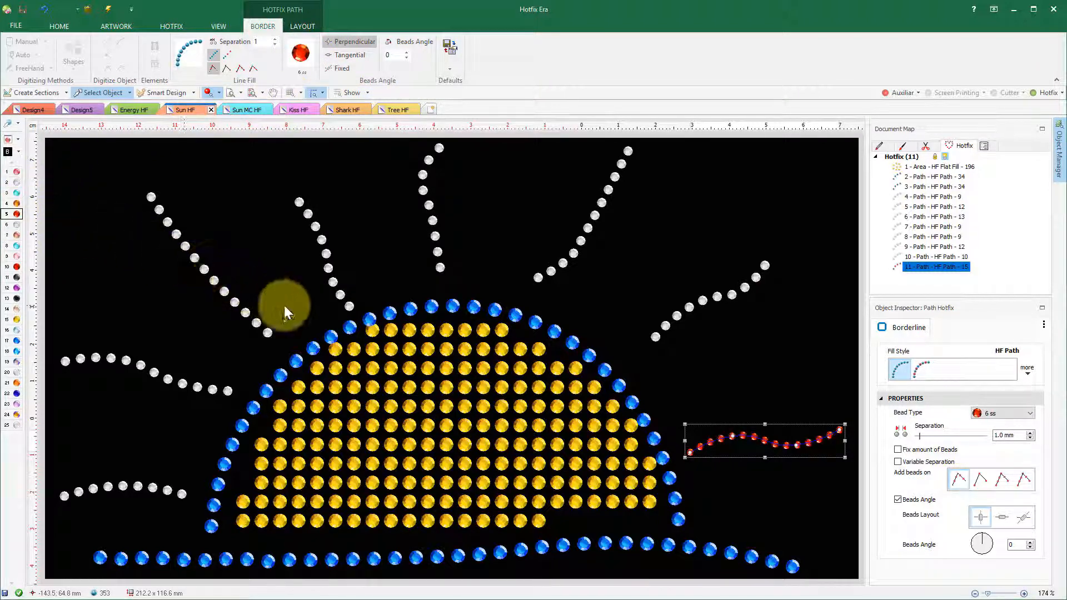
Change the sun's body to HF Flexible Fill and create a wavy curve direction across its upper half.
left_click(465, 436)
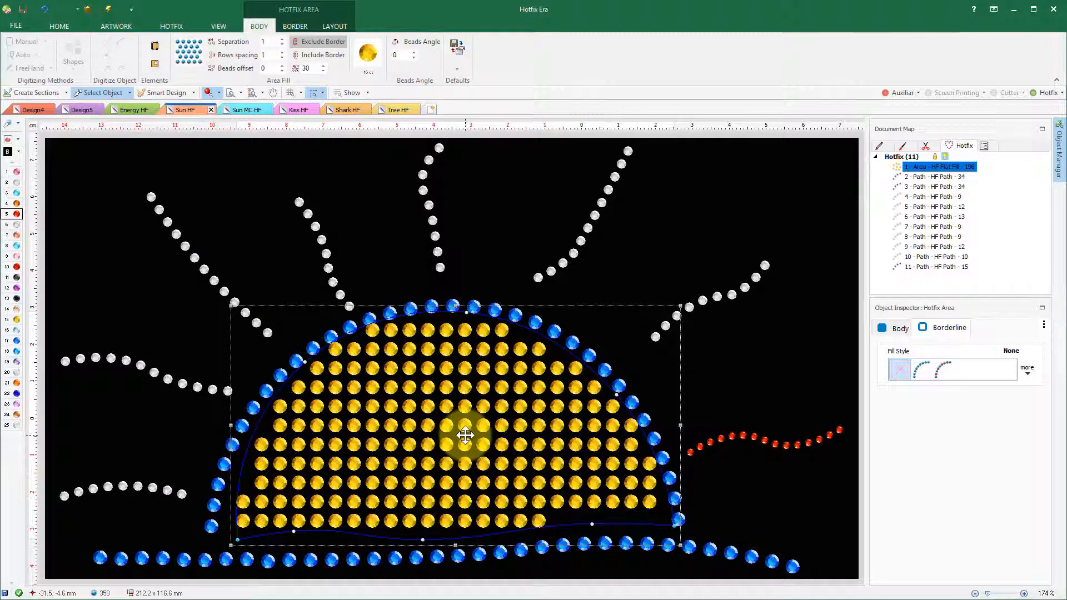
left_click(894, 328)
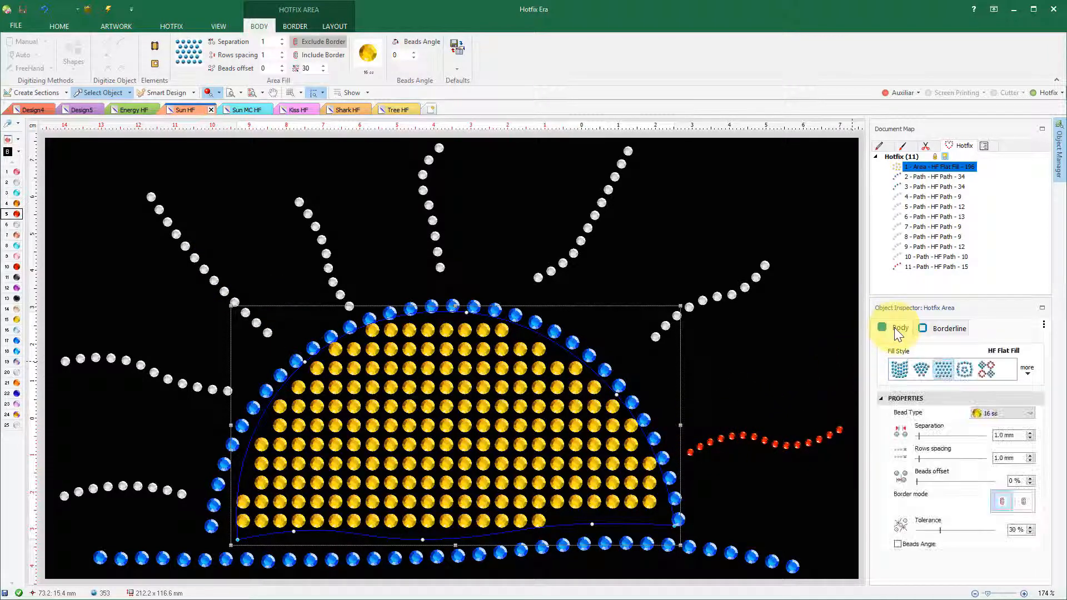
left_click(922, 369)
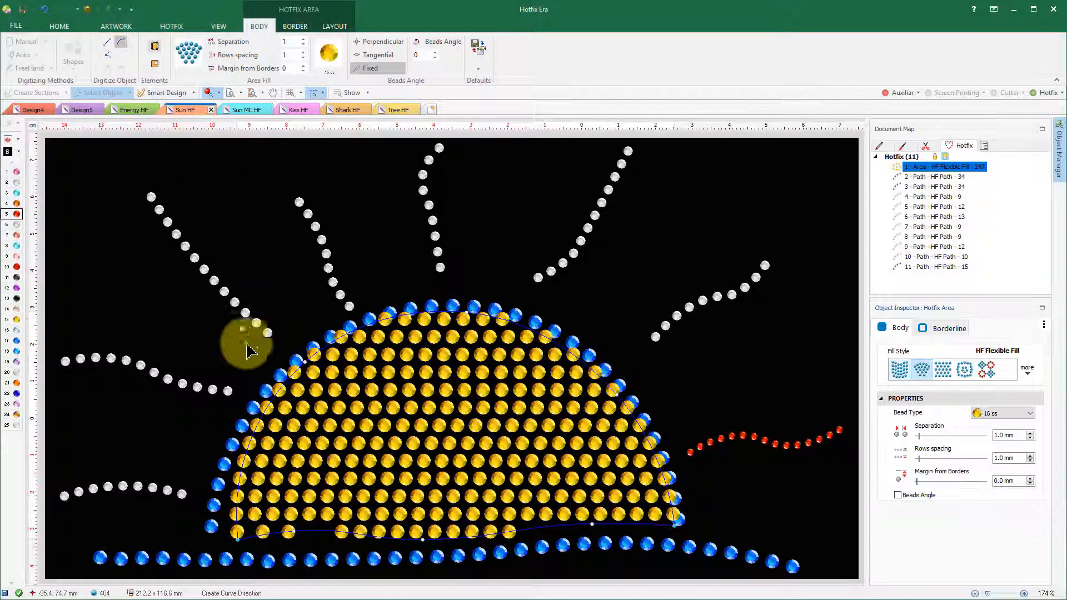
left_click(257, 387)
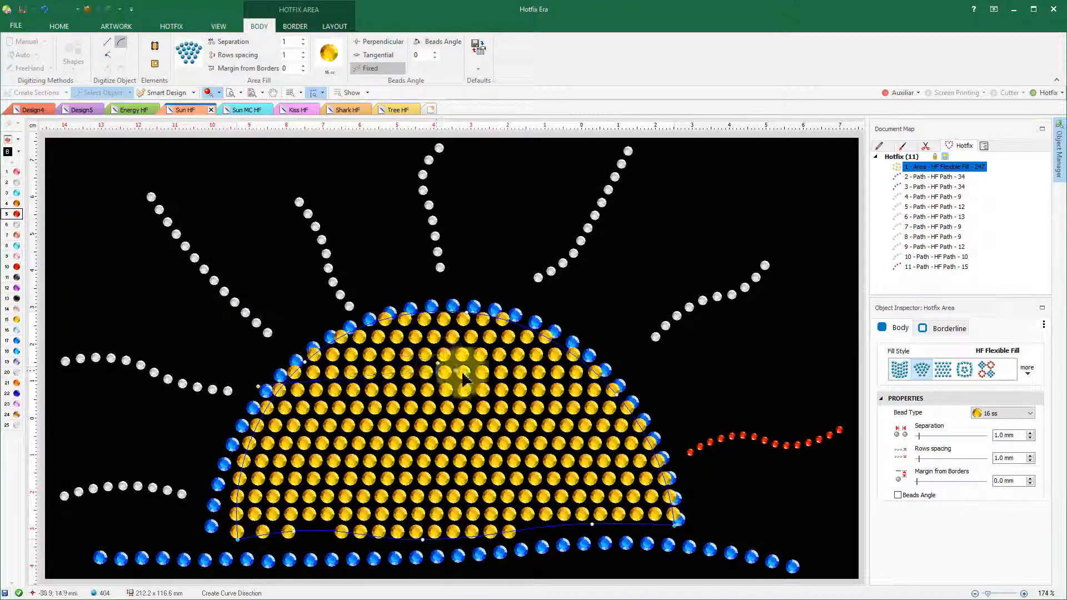
left_click(559, 417)
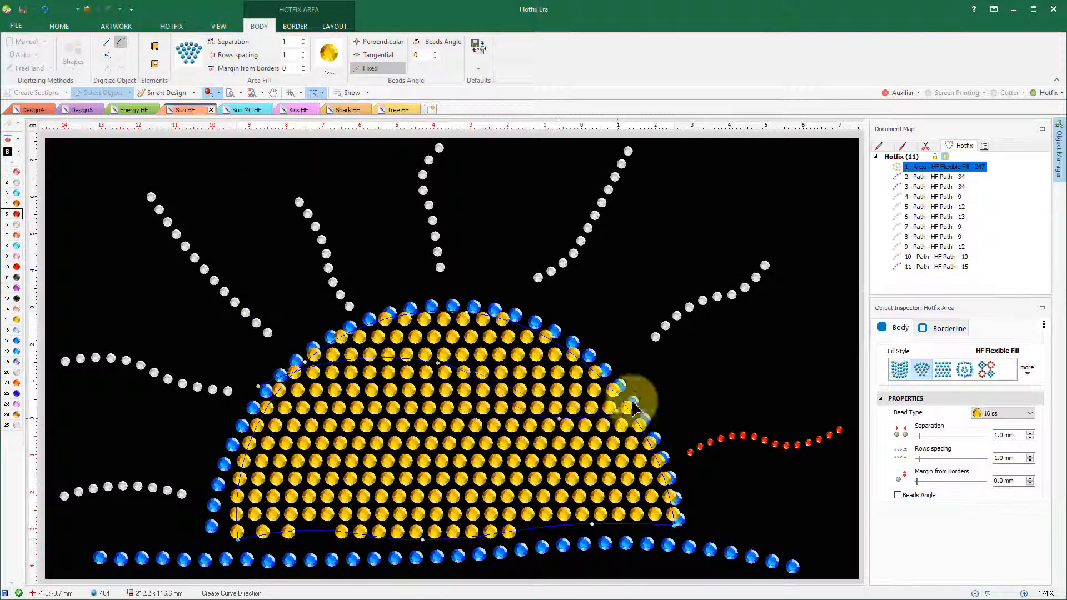
double_click(660, 387)
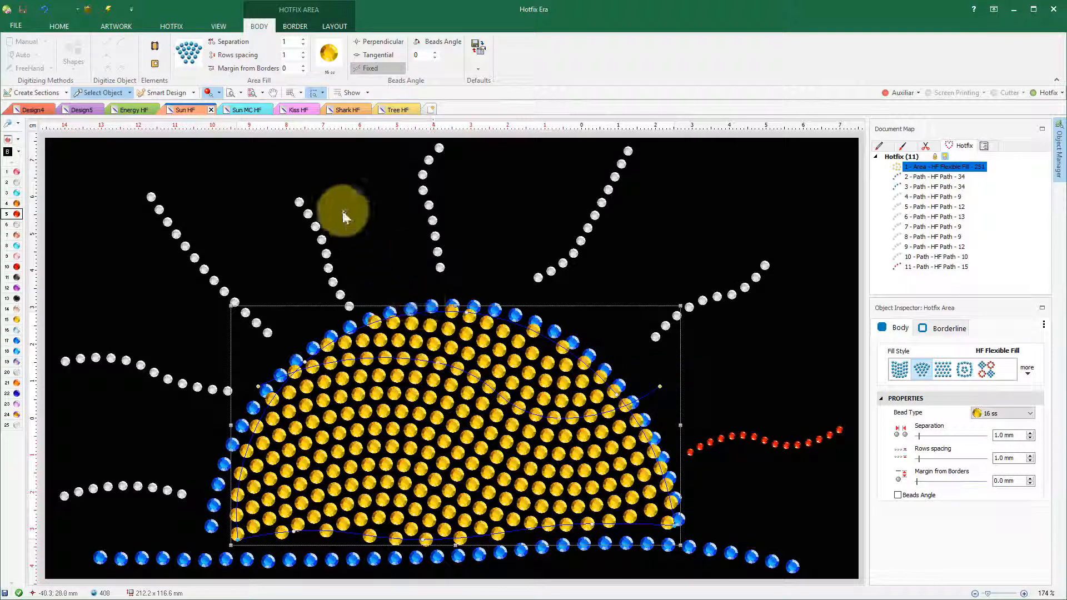
Set the rows spacing of the sun's flexible fill to 3 mm.
left_click(292, 54)
type("3")
key("Return")
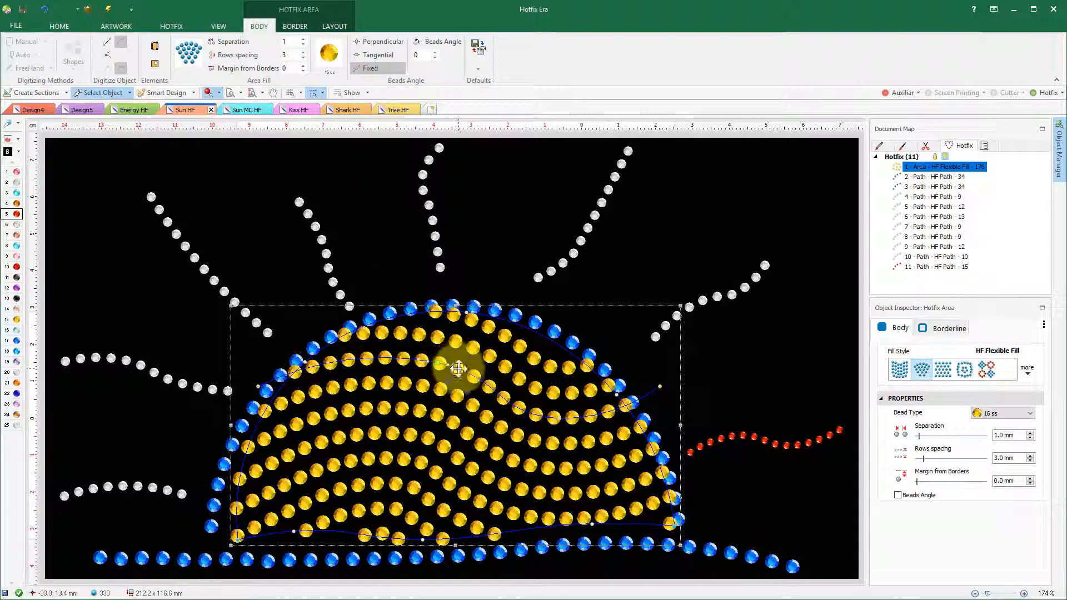
left_click_drag(458, 369, 418, 447)
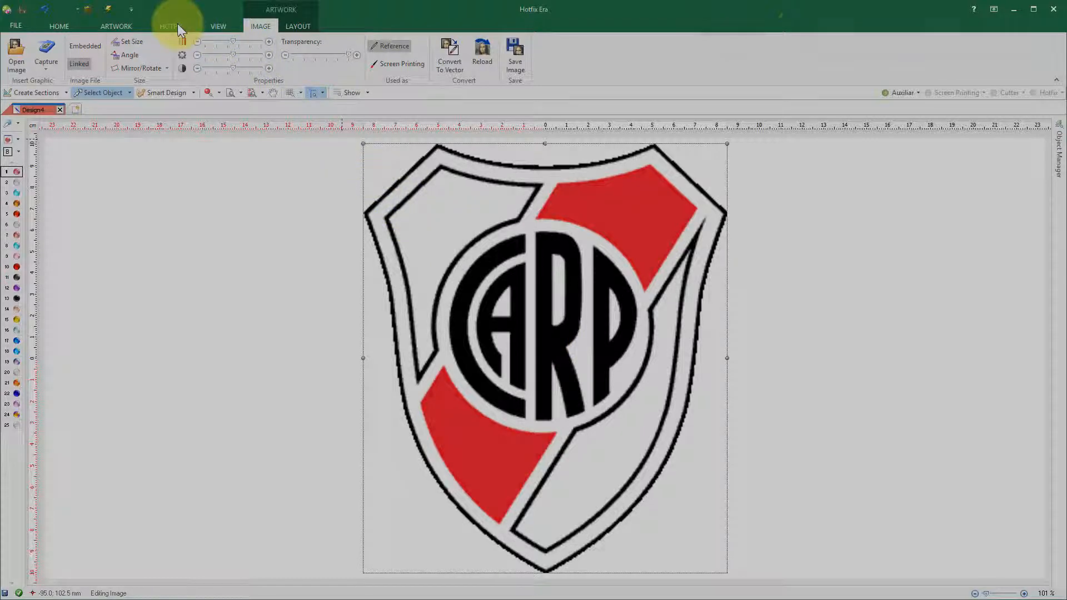
Create a hotfix path tracing the outer outline of the shield in the CARP crest design.
left_click(178, 26)
left_click(65, 53)
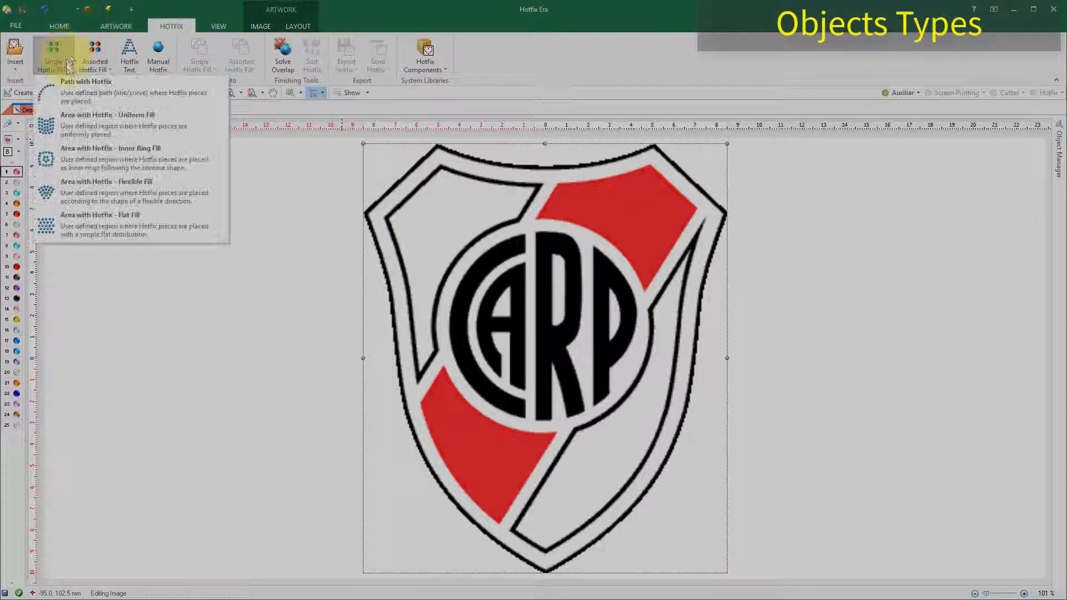
left_click(79, 96)
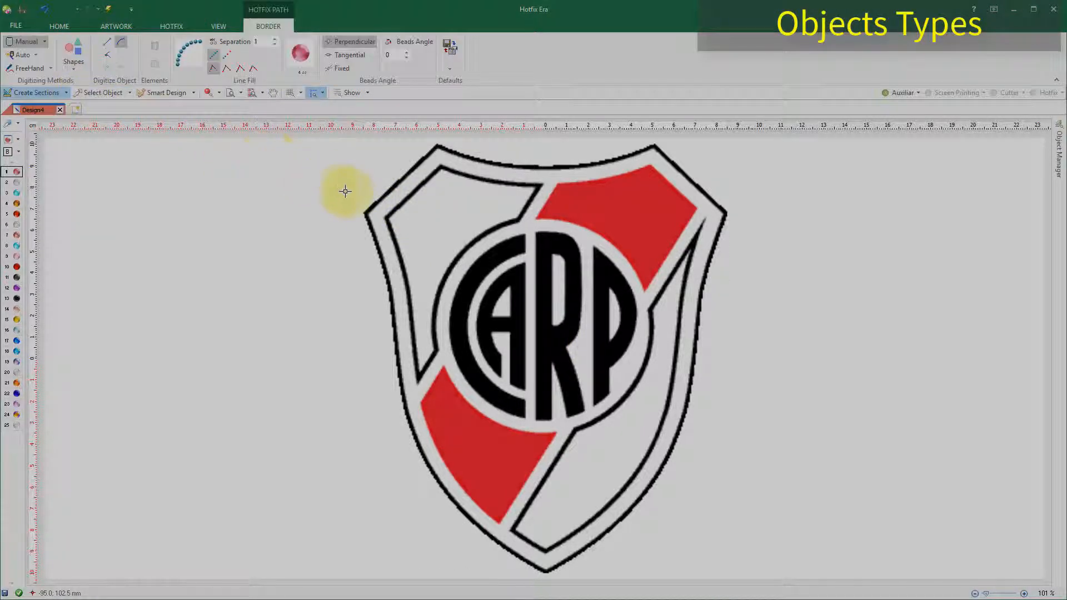
left_click(365, 212)
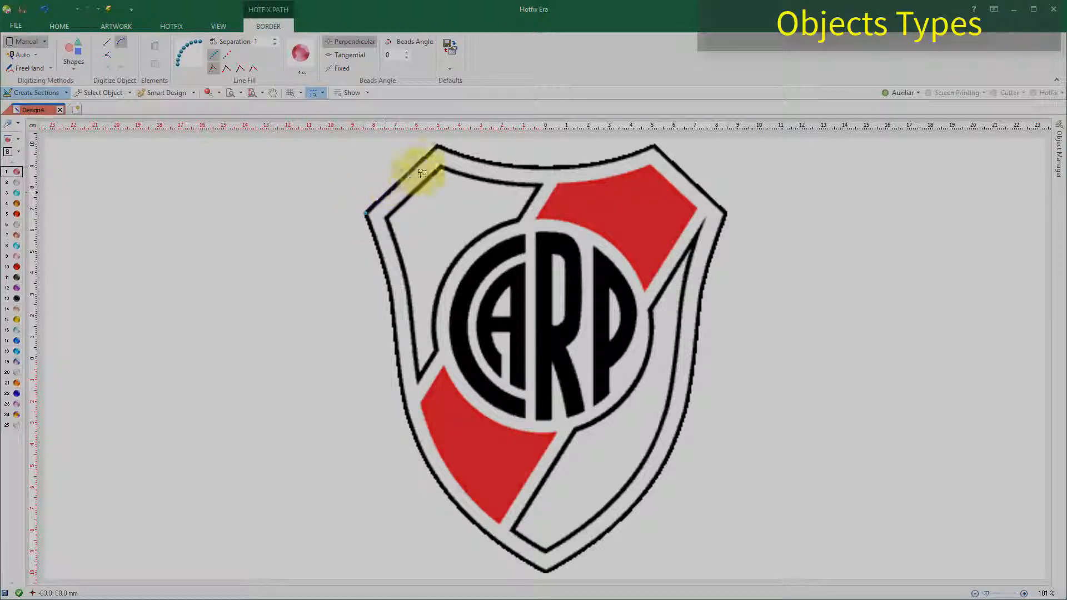
left_click(438, 146)
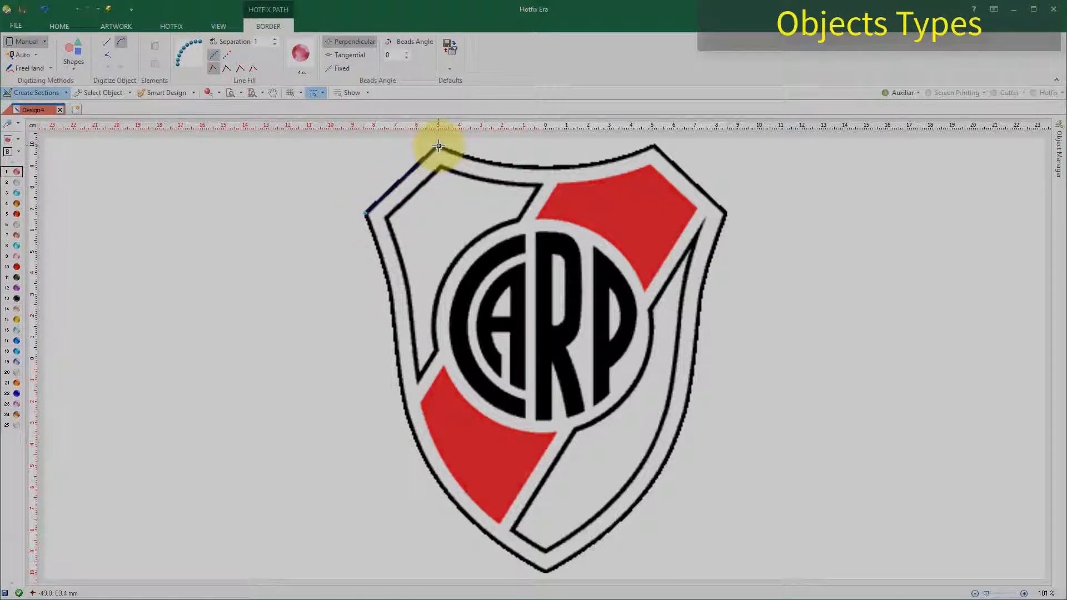
left_click(543, 167)
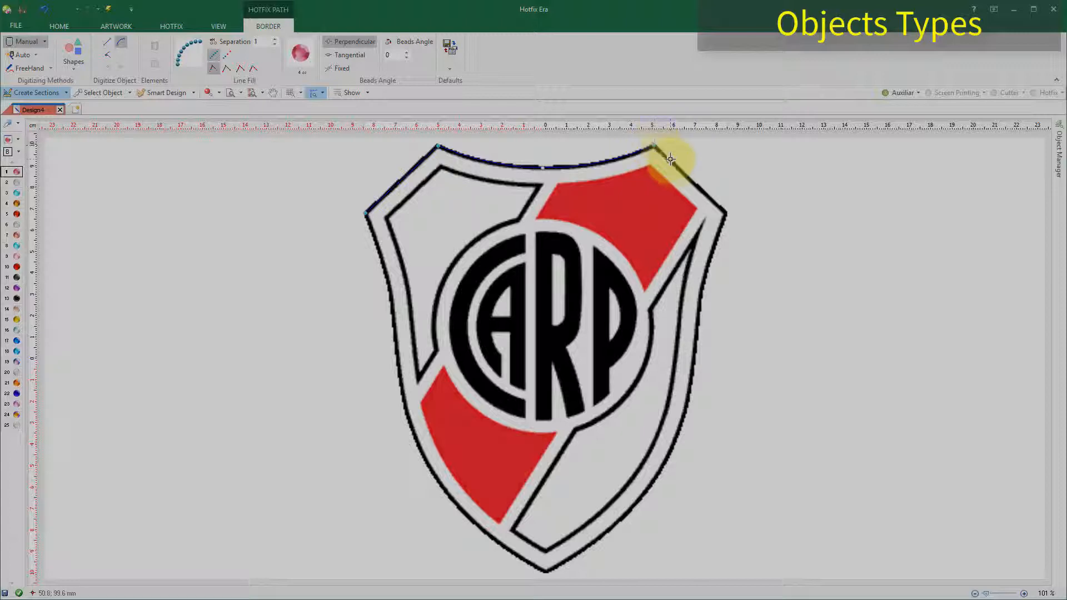
left_click(726, 212)
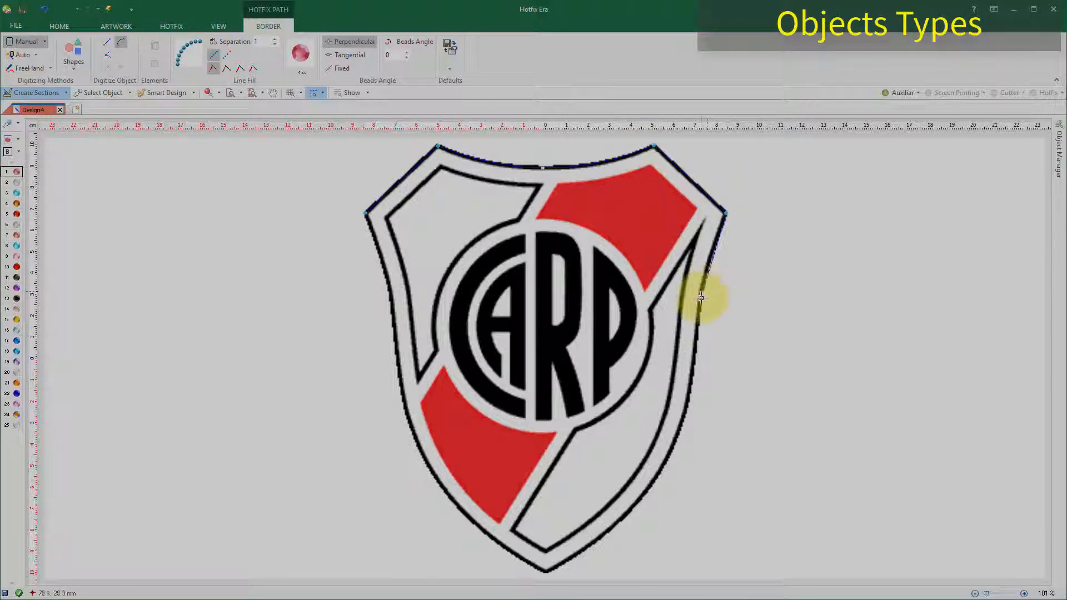
Digitize the crest's lower-left red band as a hotfix area with Uniform Fill.
left_click(171, 26)
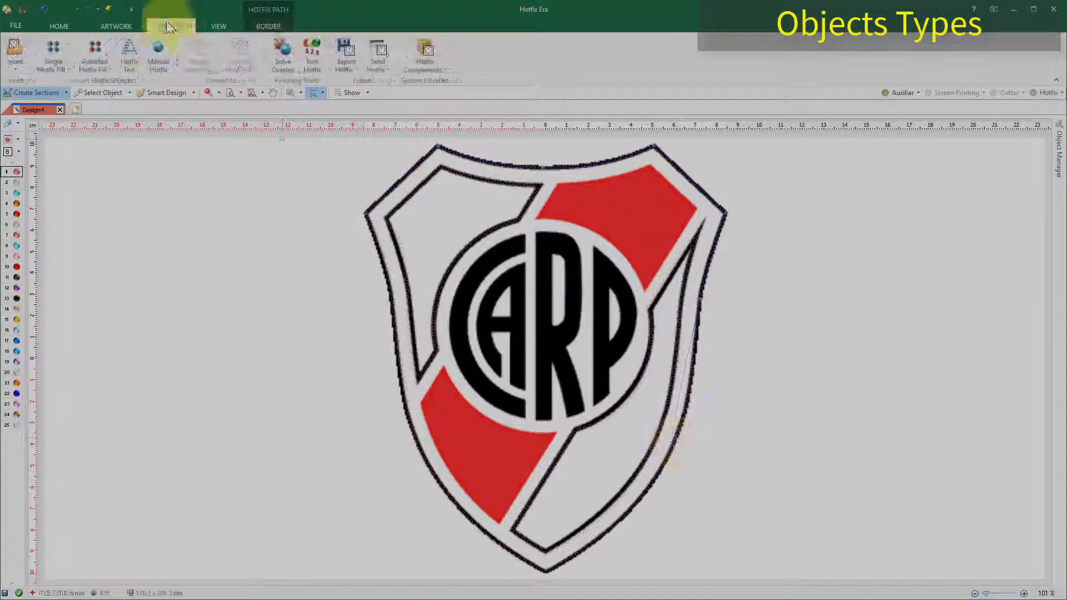
left_click(57, 55)
left_click(71, 107)
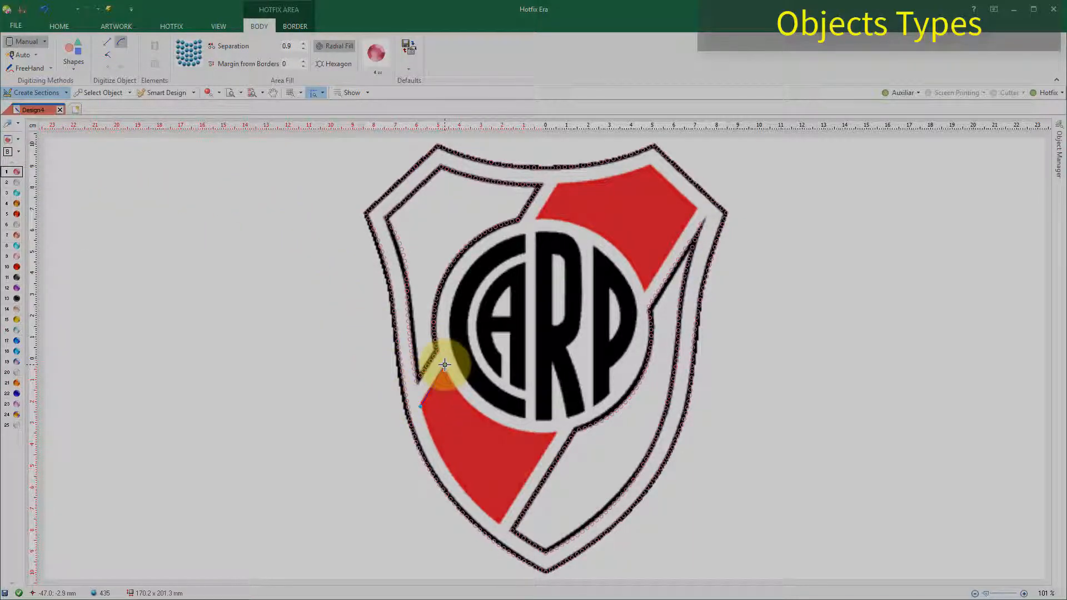
left_click(444, 365)
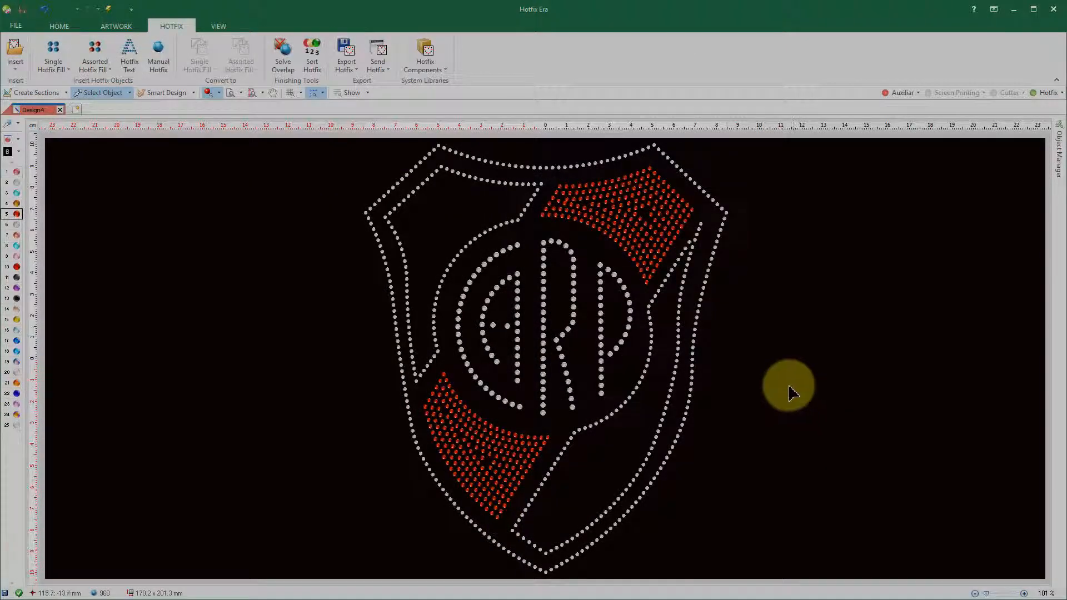
left_click(224, 91)
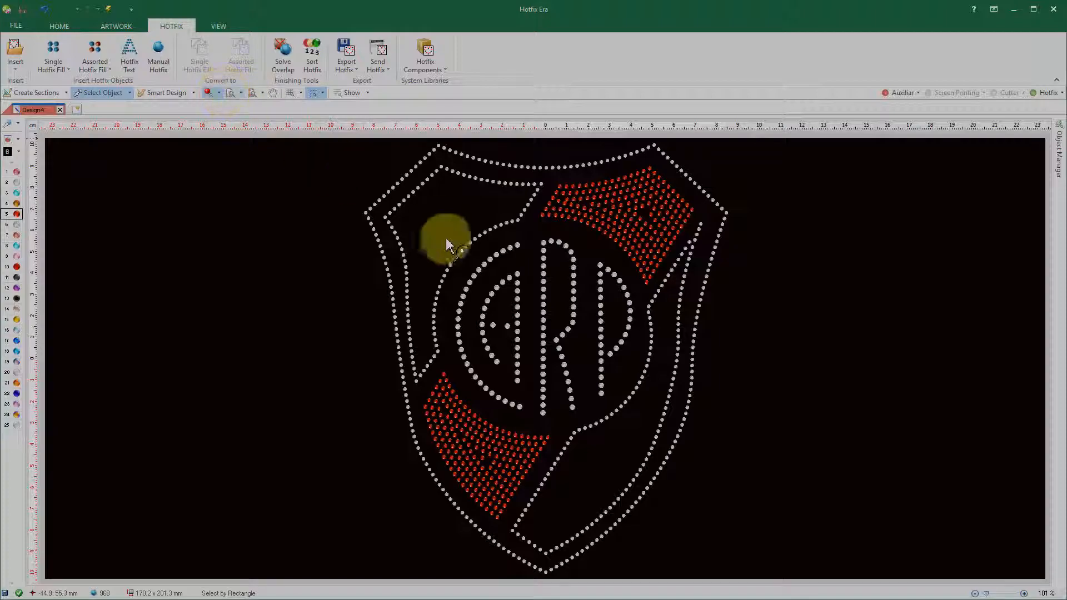
left_click_drag(473, 206, 582, 273)
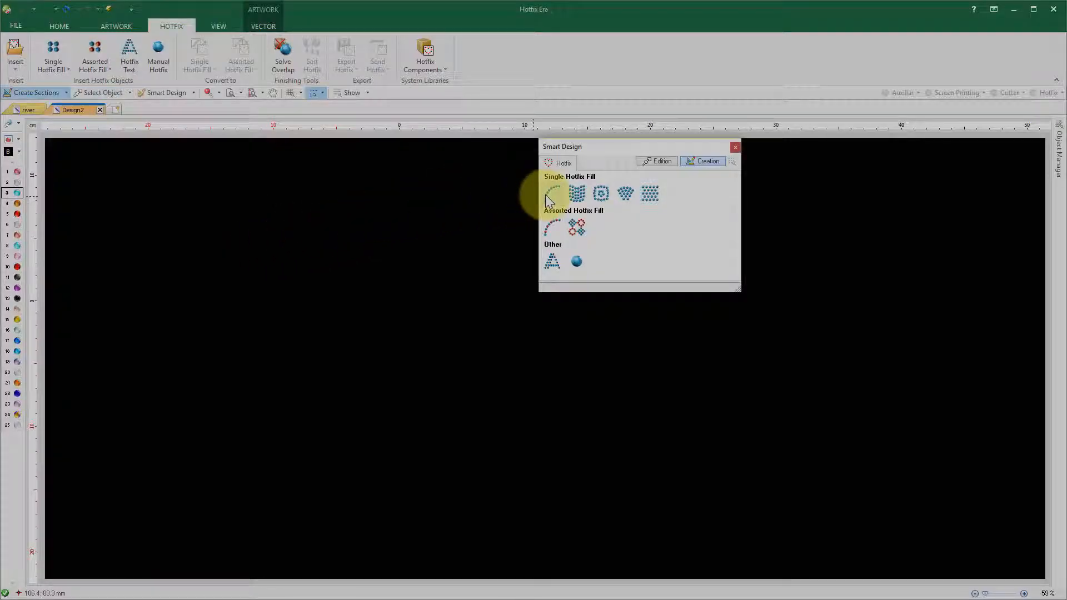
In Design2, draw an explosion shape about 136 × 88 mm as a single hotfix path with light blue stones.
left_click(550, 194)
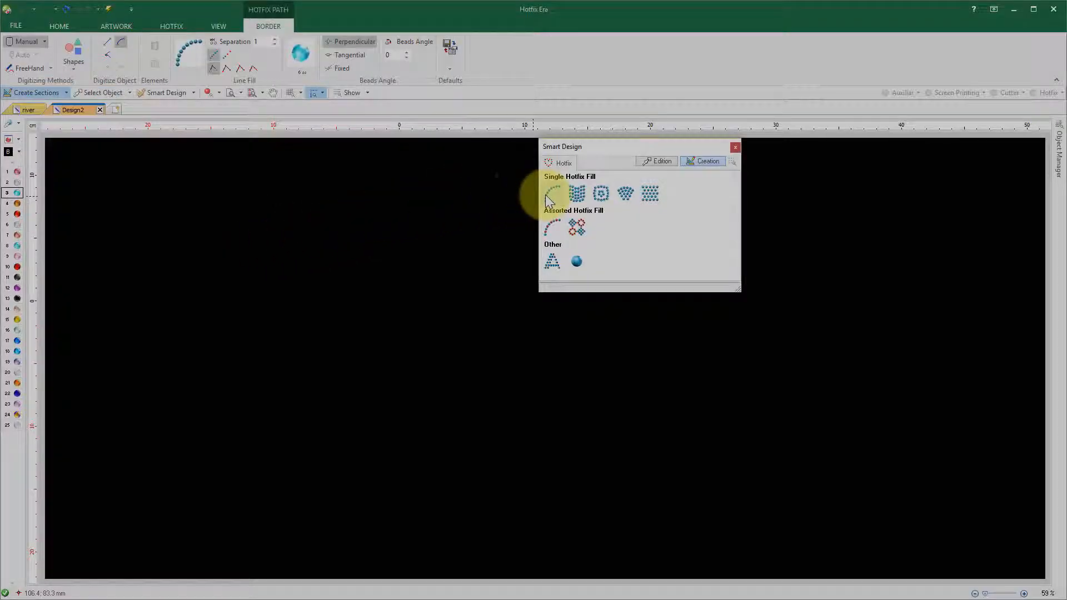
left_click(76, 72)
left_click(95, 132)
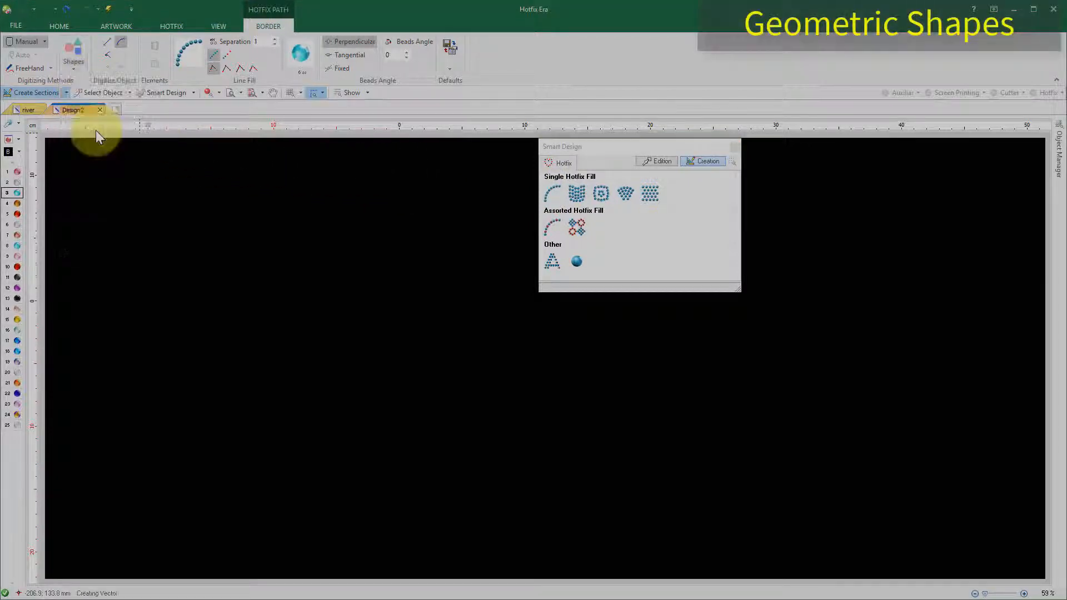
left_click_drag(103, 146, 284, 268)
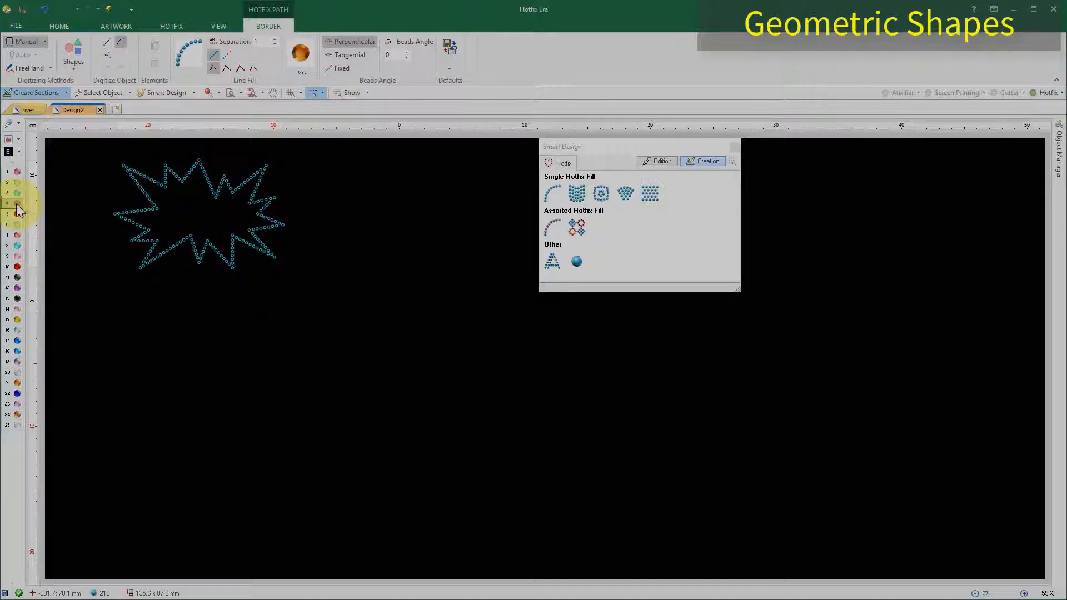
Draw another advanced shape below the explosion as a Uniform Fill hotfix area with orange stones.
left_click(585, 195)
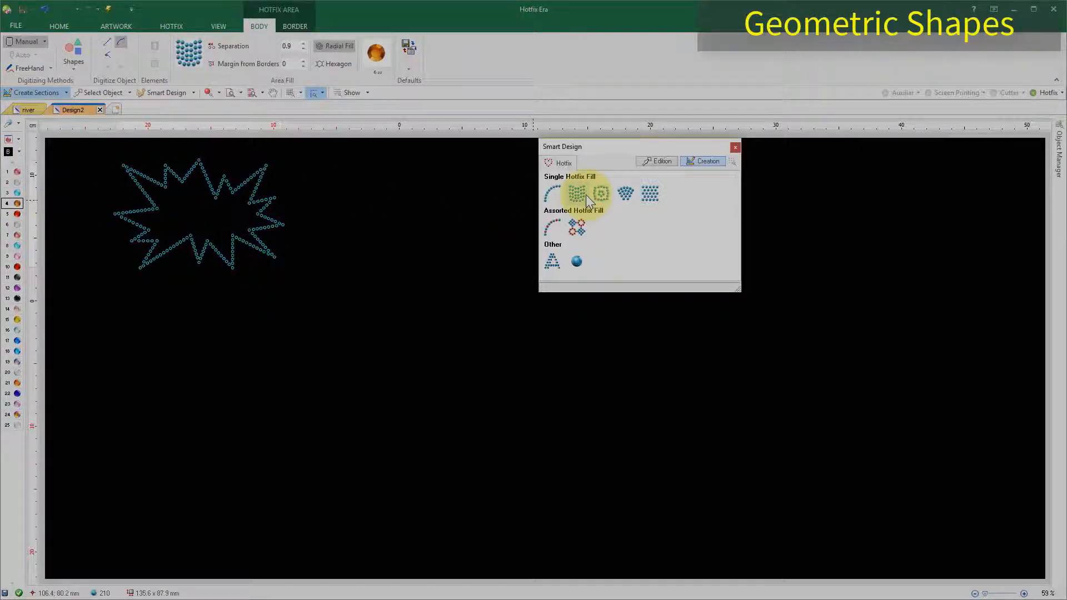
left_click(75, 62)
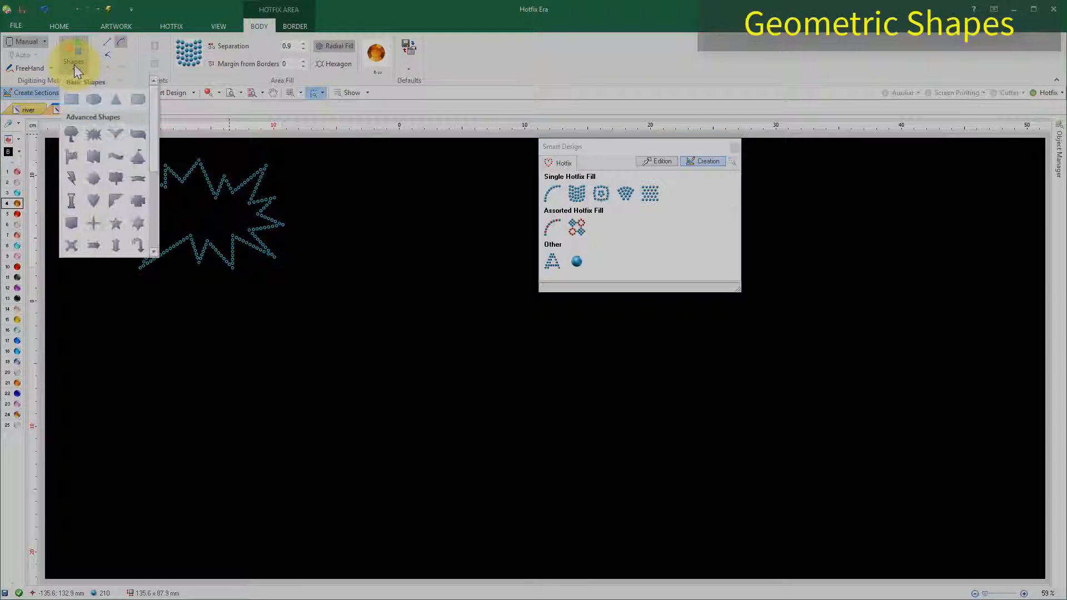
scroll(139, 166, "down", 5)
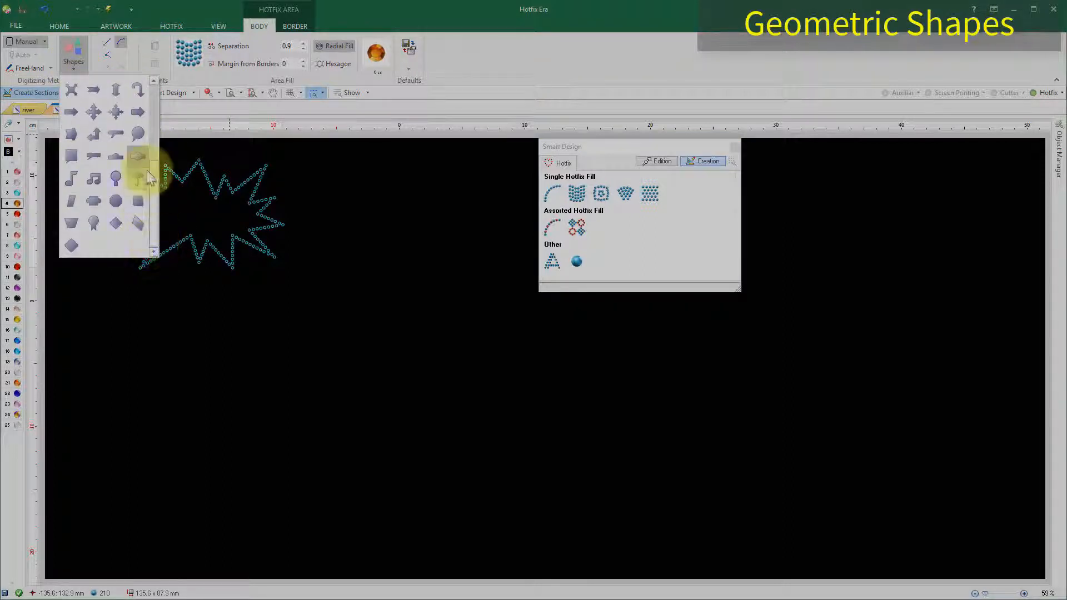
left_click(120, 155)
left_click_drag(143, 305, 375, 425)
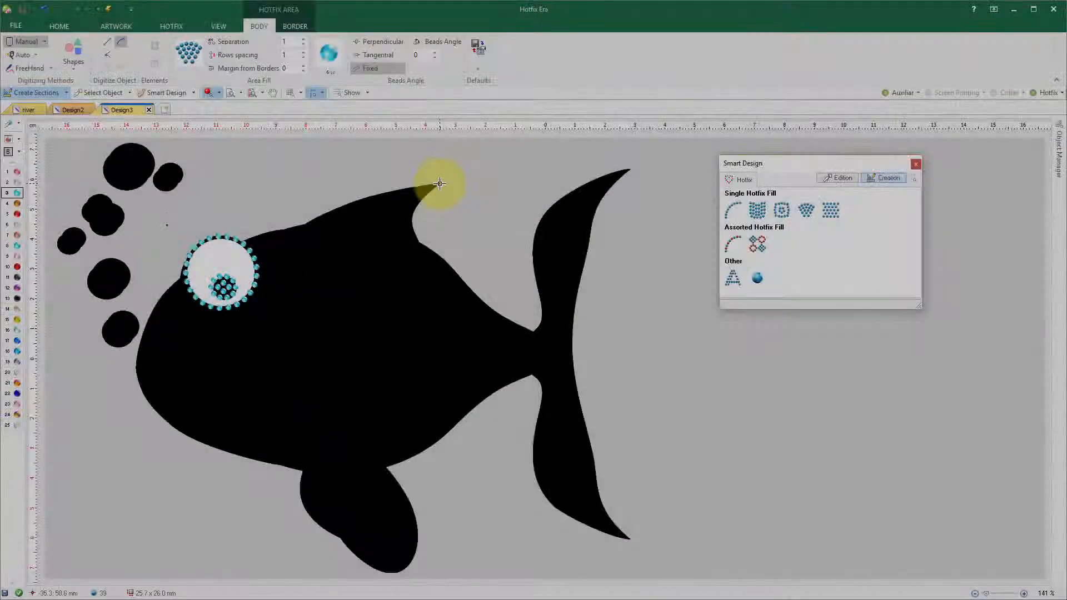
In Design3, trace the fish's outline around the body, fins, tail and eye as one light blue hotfix area.
left_click(414, 229)
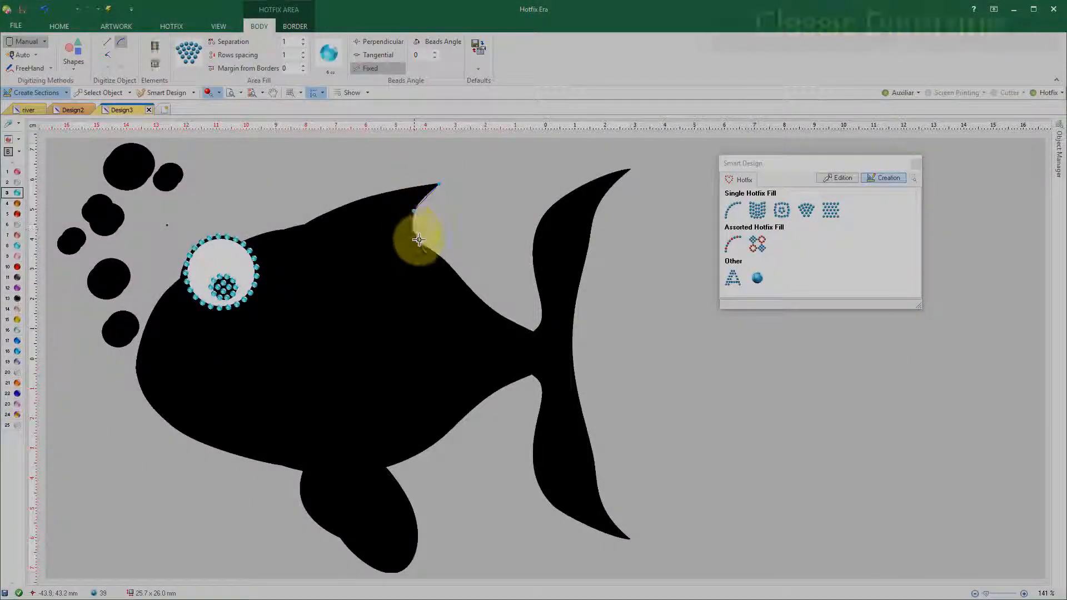
left_click(422, 244)
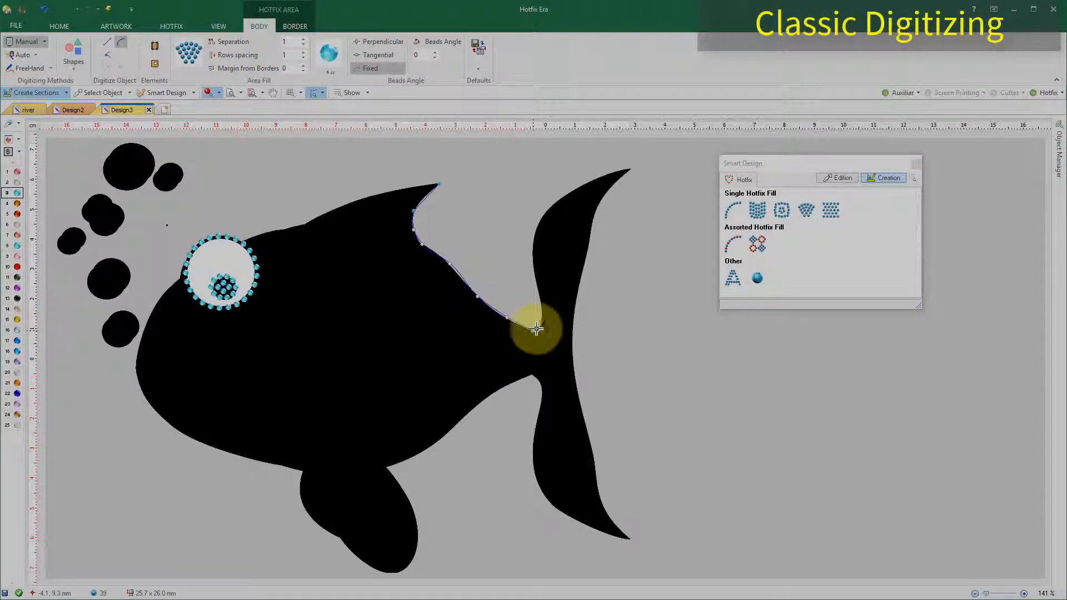
left_click(539, 295)
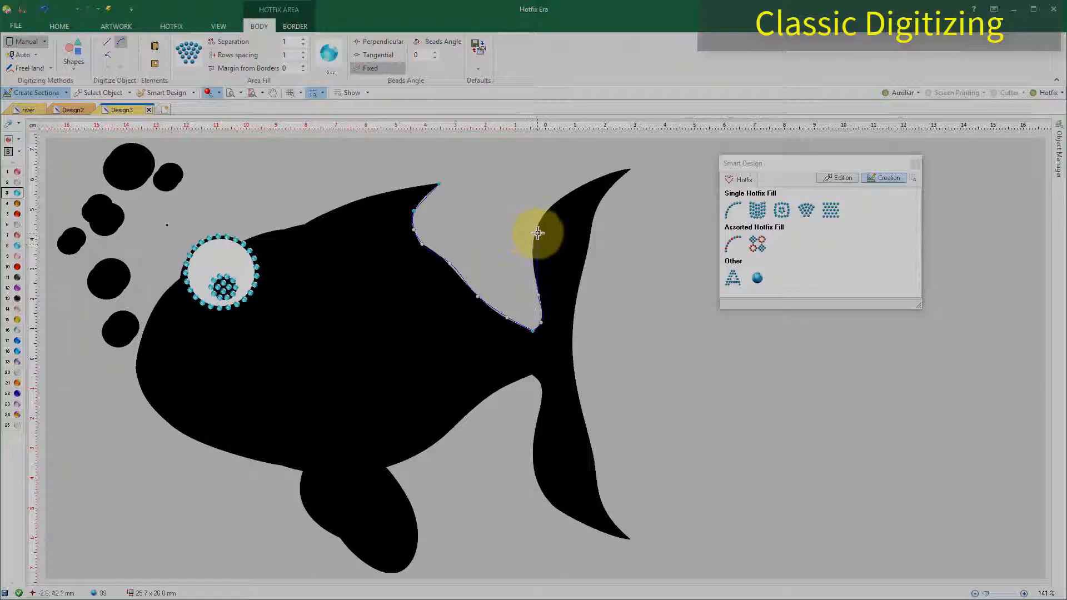
left_click(304, 225)
left_click(343, 205)
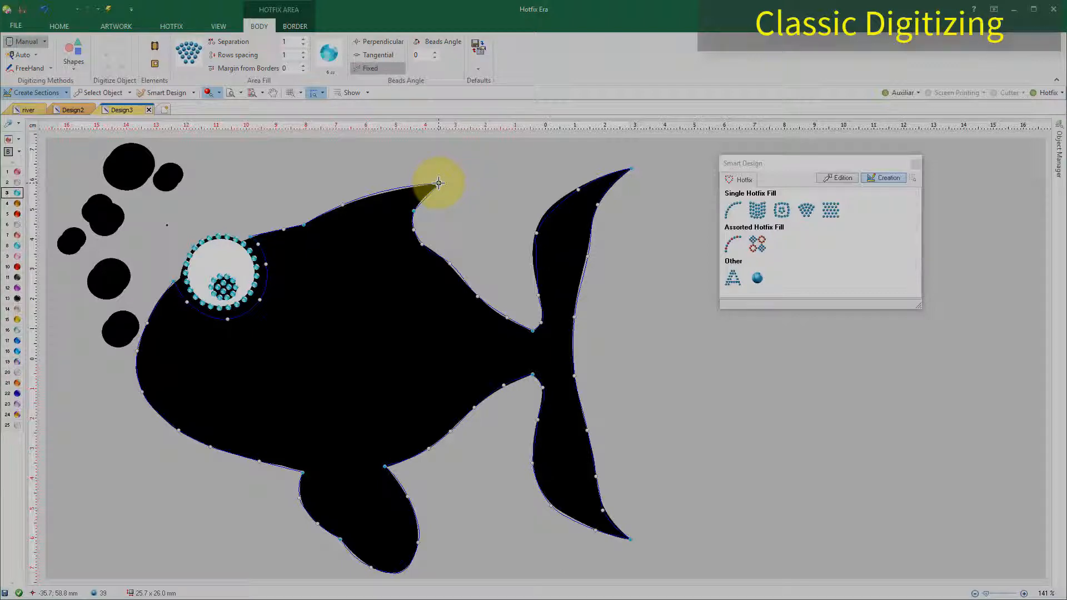
key("Return")
Define a wavy curve direction for the fish's fill, running lengthwise from the head to the tail.
left_click(189, 369)
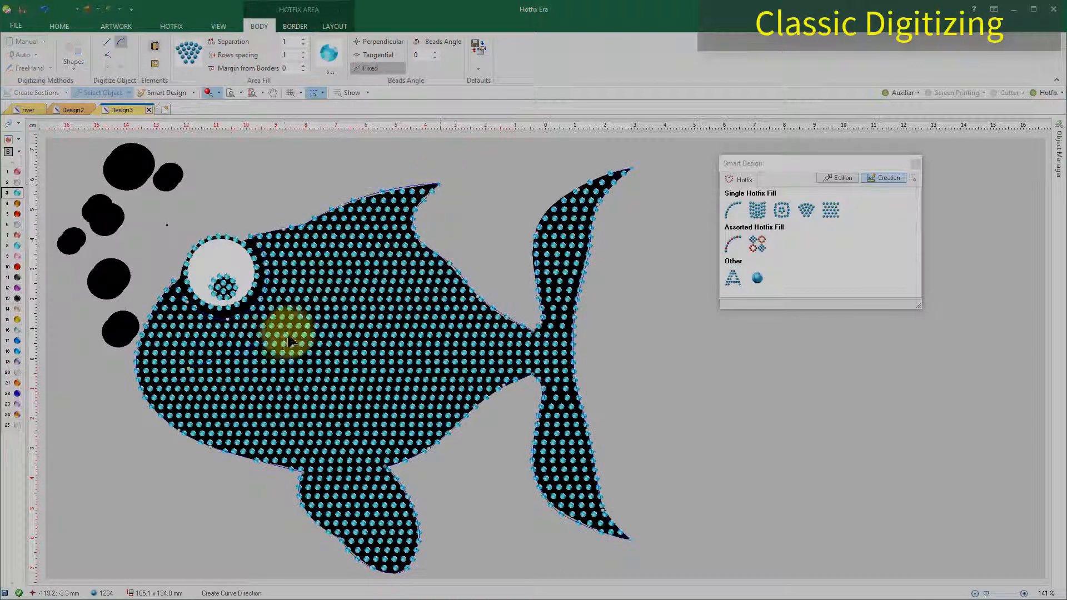
left_click(305, 331)
left_click(461, 367)
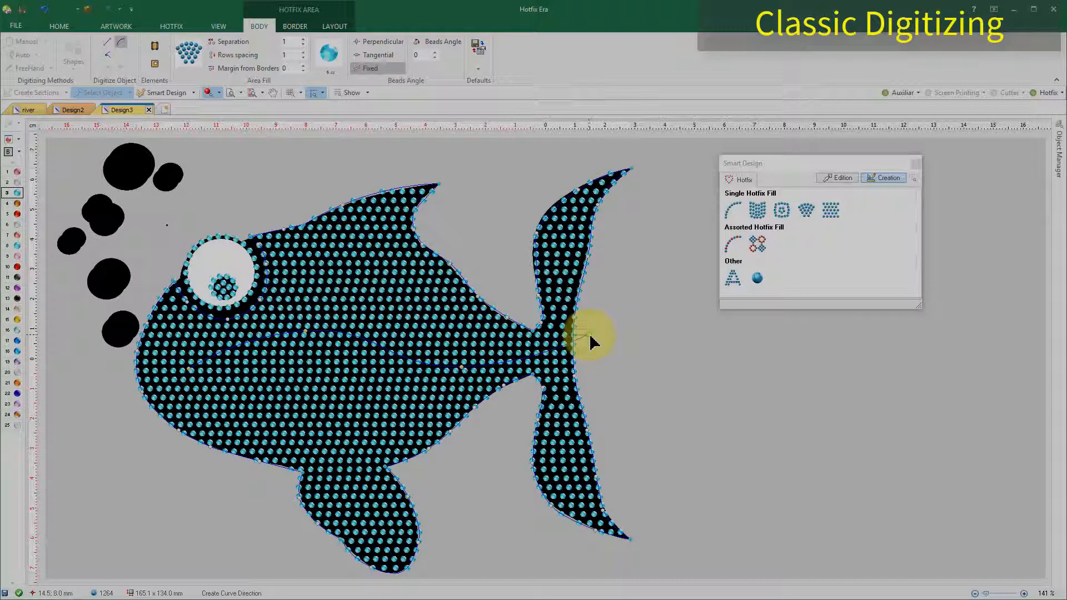
key("Return")
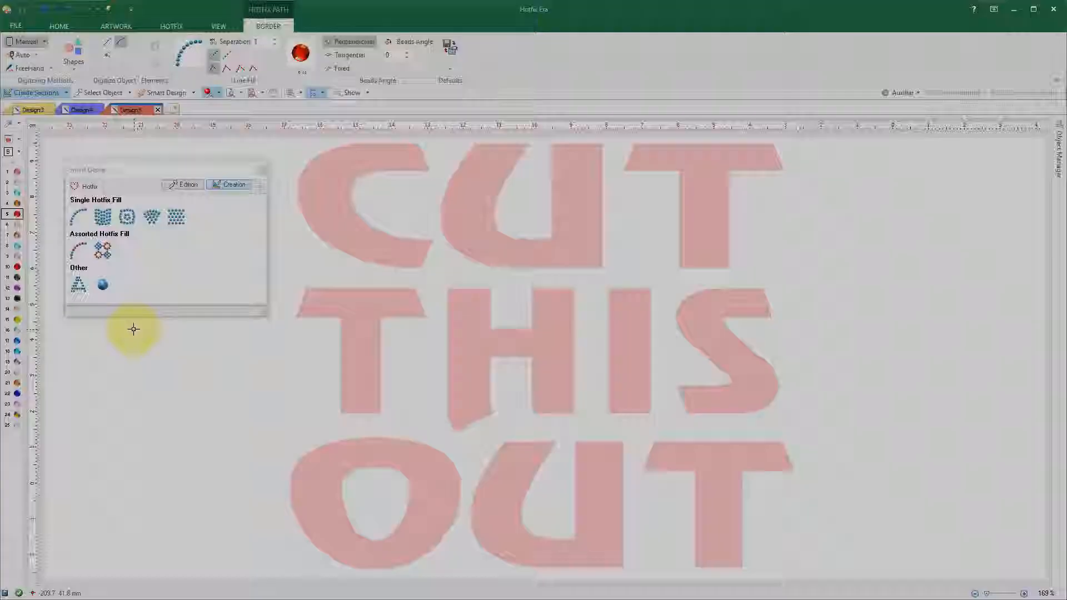
In Design5, automatically trace every letter of "CUT" and "THIS" as single hotfix paths with red stones.
left_click(28, 55)
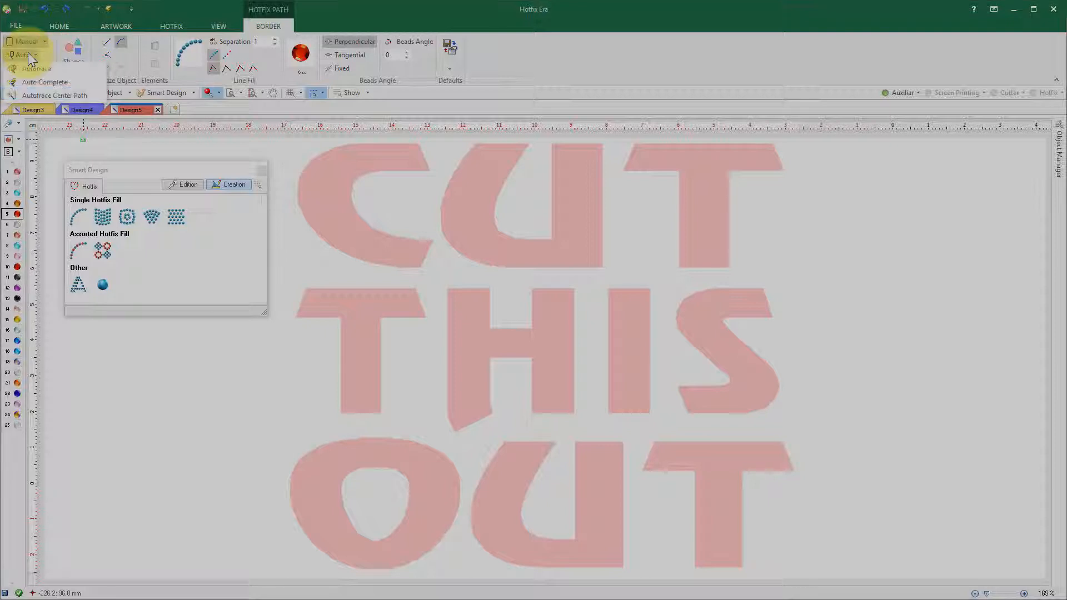
left_click(39, 77)
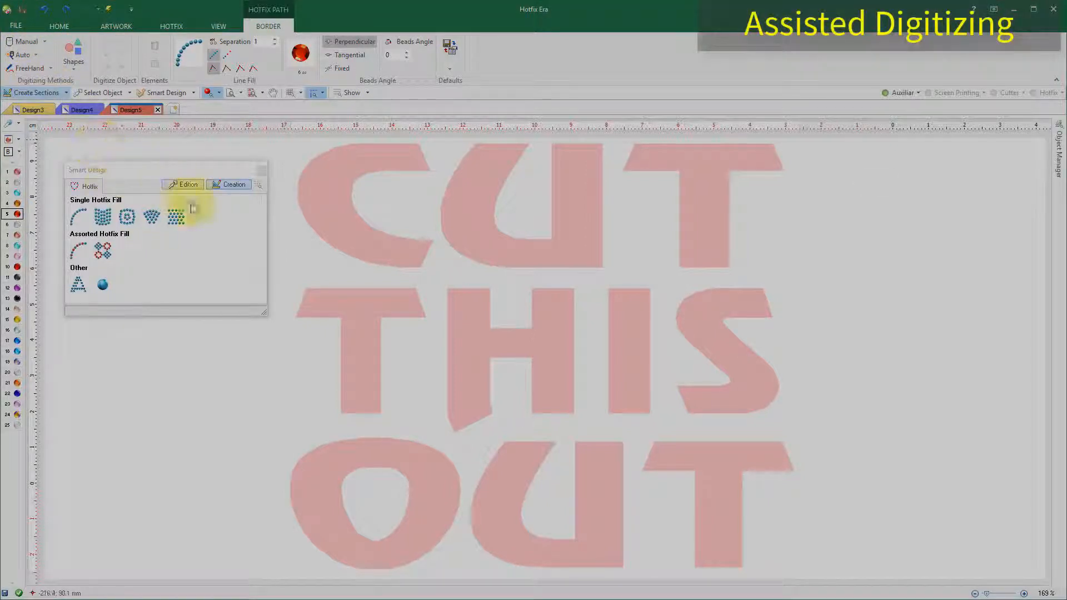
left_click(331, 219)
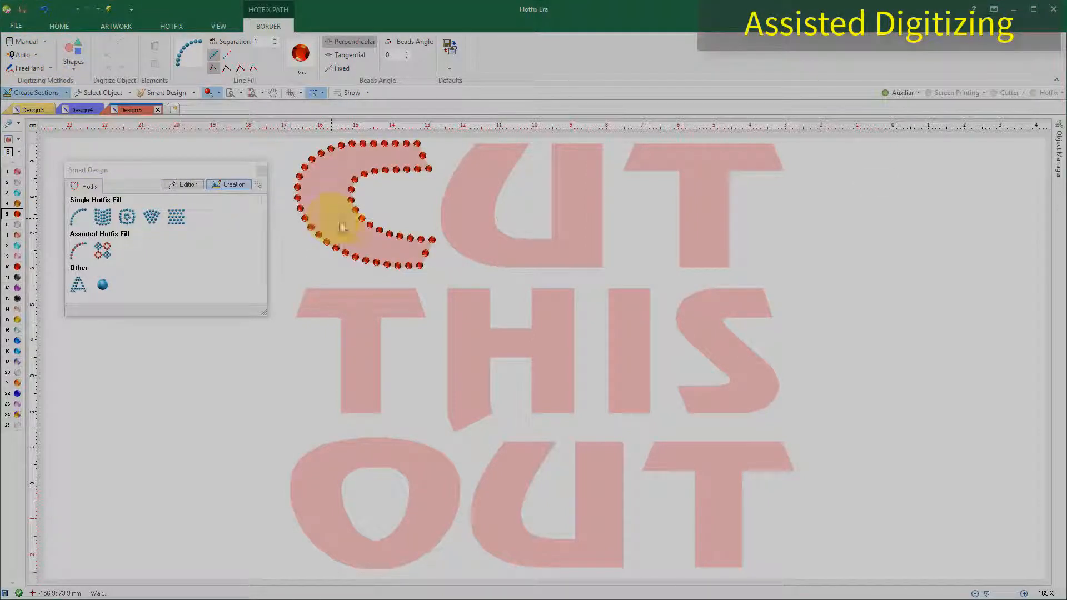
left_click(467, 227)
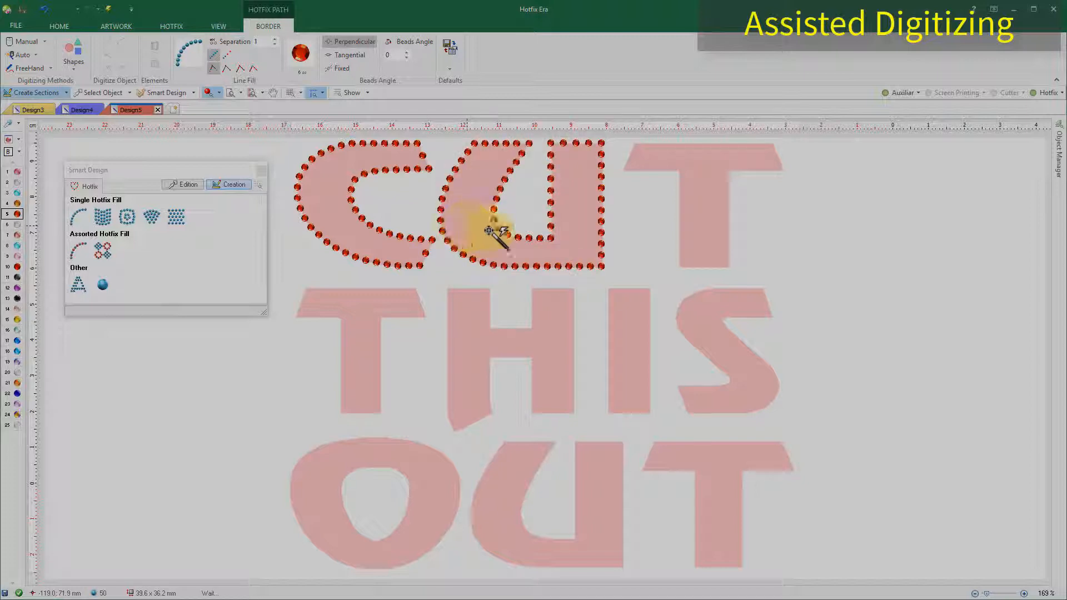
left_click(705, 223)
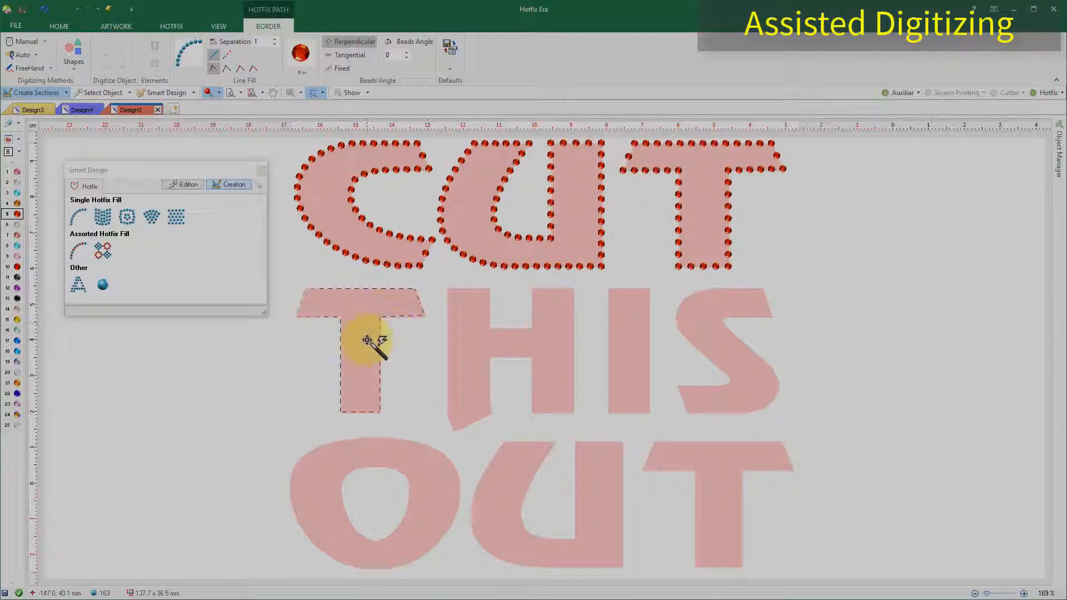
left_click(367, 340)
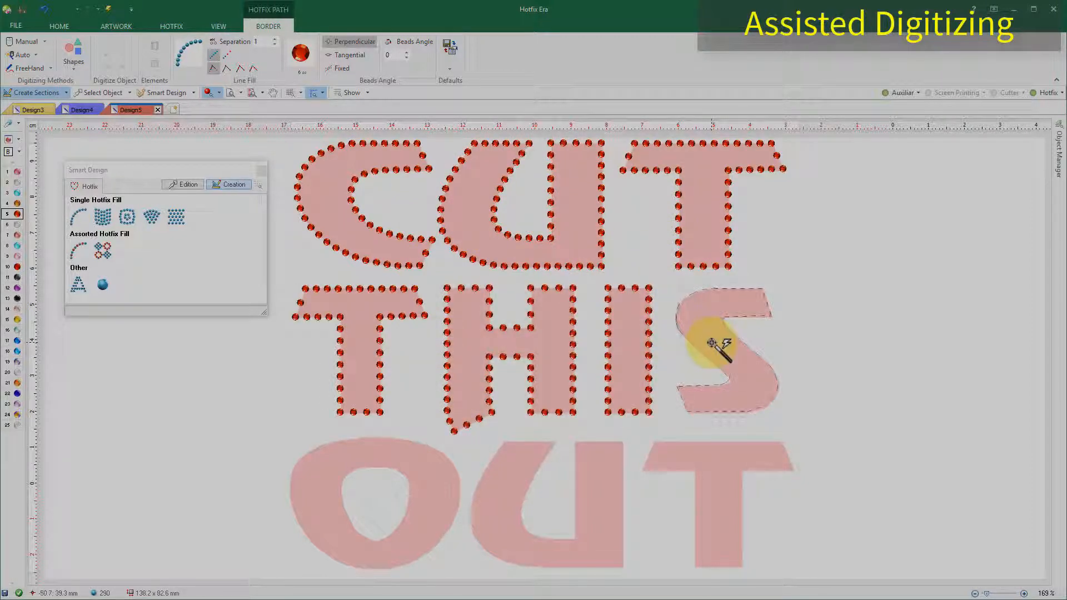
left_click(718, 348)
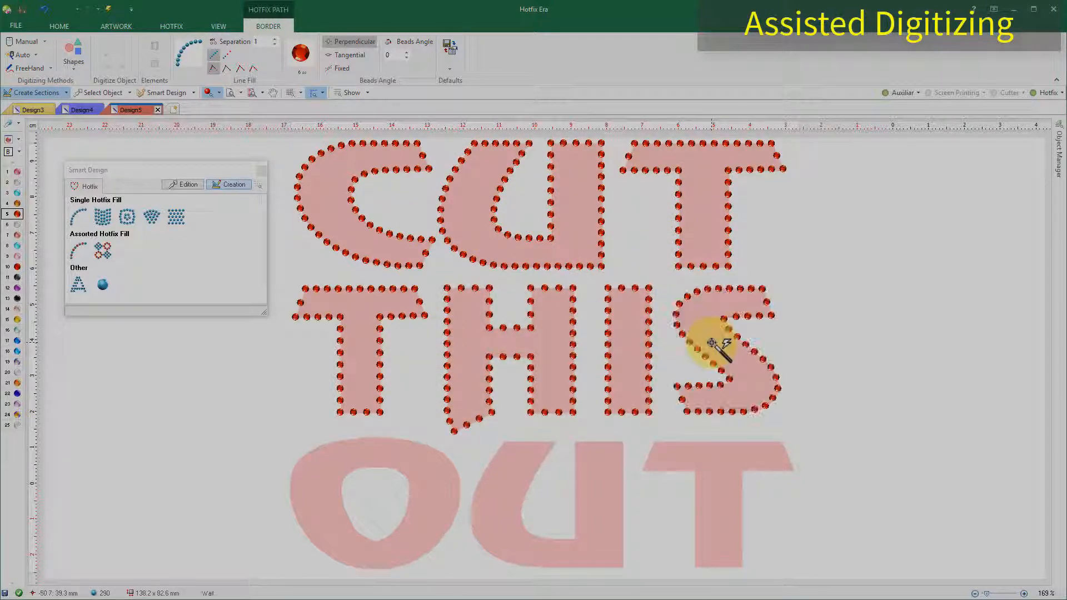
Automatically digitize the letters of "OUT" as hotfix areas with Radial Fill and red stones.
left_click(100, 215)
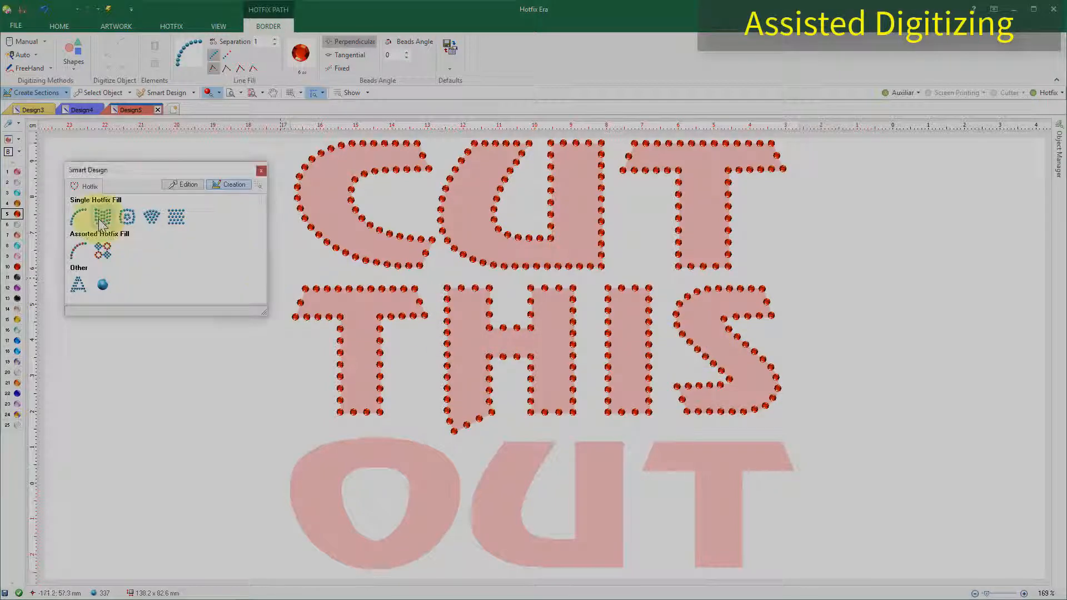
left_click(331, 452)
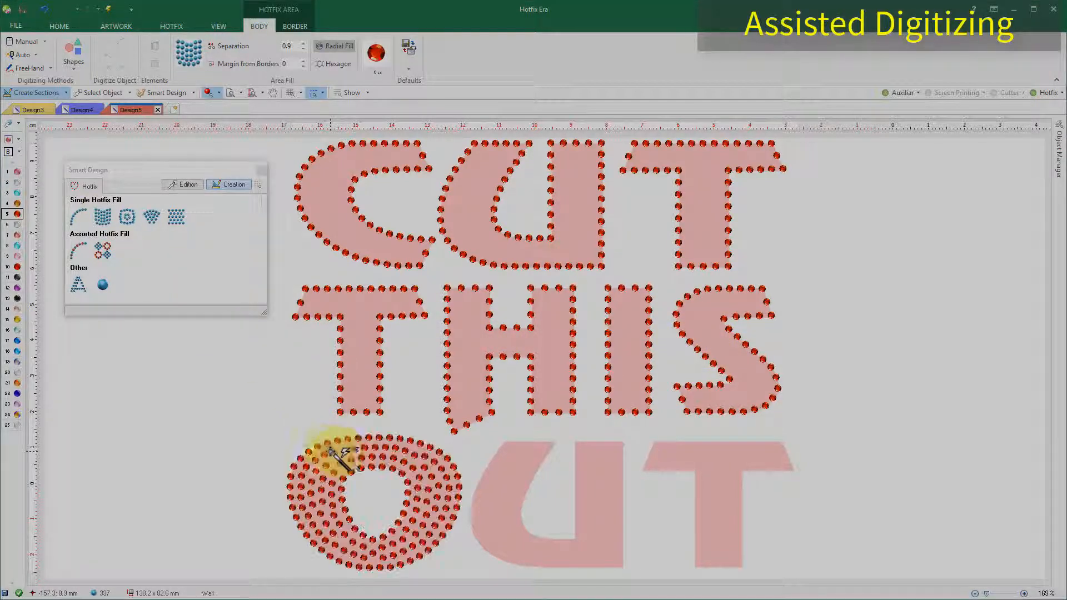
left_click(512, 455)
left_click(683, 458)
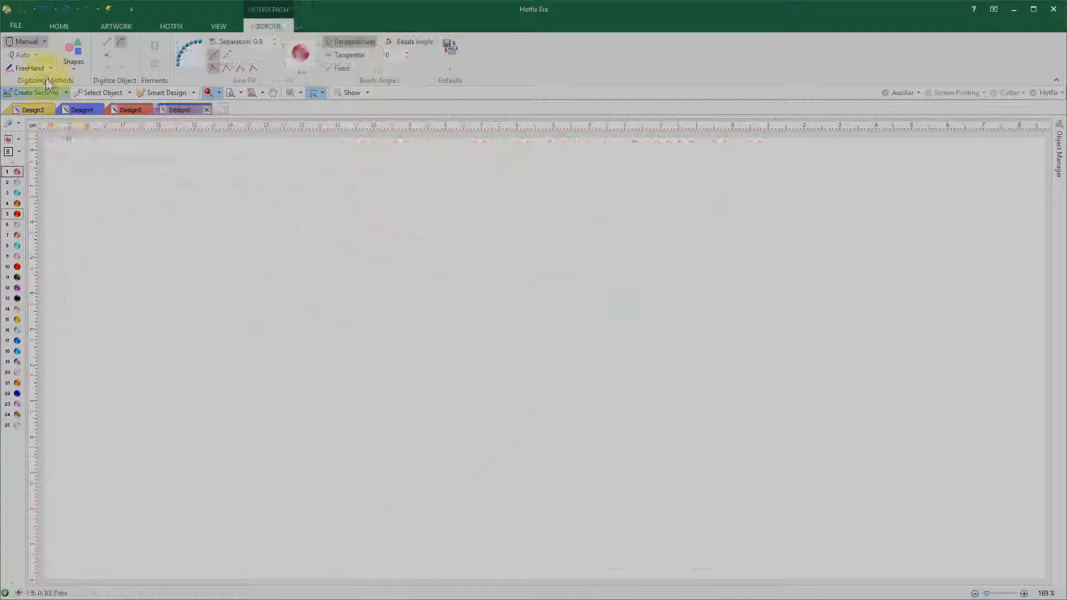
In Design6, draw a freehand pink hotfix path as a rough square about 84 × 78 mm, plus a light blue freehand path inside it.
left_click(43, 68)
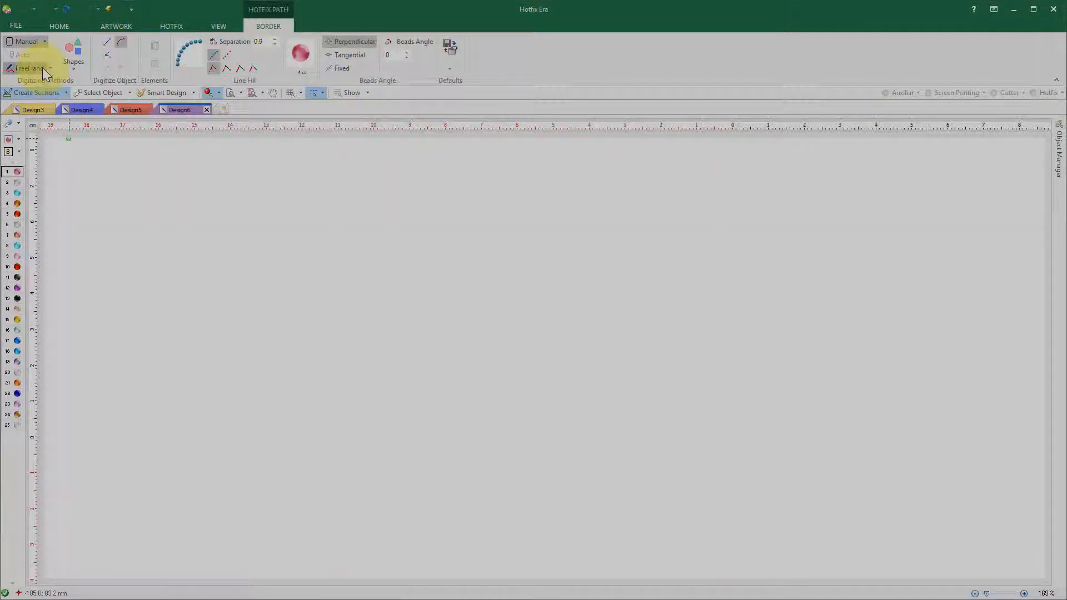
mouse_move(164, 197)
left_mouse_down()
mouse_move(227, 189)
mouse_move(404, 203)
mouse_move(443, 454)
mouse_move(161, 455)
mouse_move(149, 266)
mouse_move(161, 202)
left_mouse_up()
left_click(16, 192)
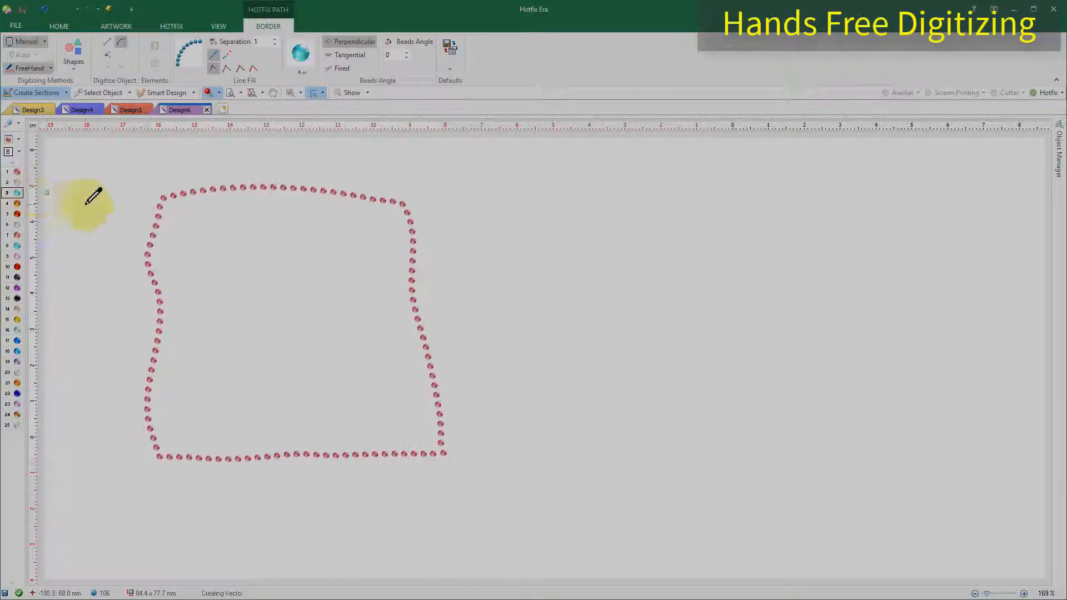
mouse_move(282, 217)
left_mouse_down()
mouse_move(375, 223)
mouse_move(219, 273)
mouse_move(374, 314)
mouse_move(280, 352)
mouse_move(279, 367)
mouse_move(324, 380)
mouse_move(306, 400)
mouse_move(308, 432)
left_mouse_up()
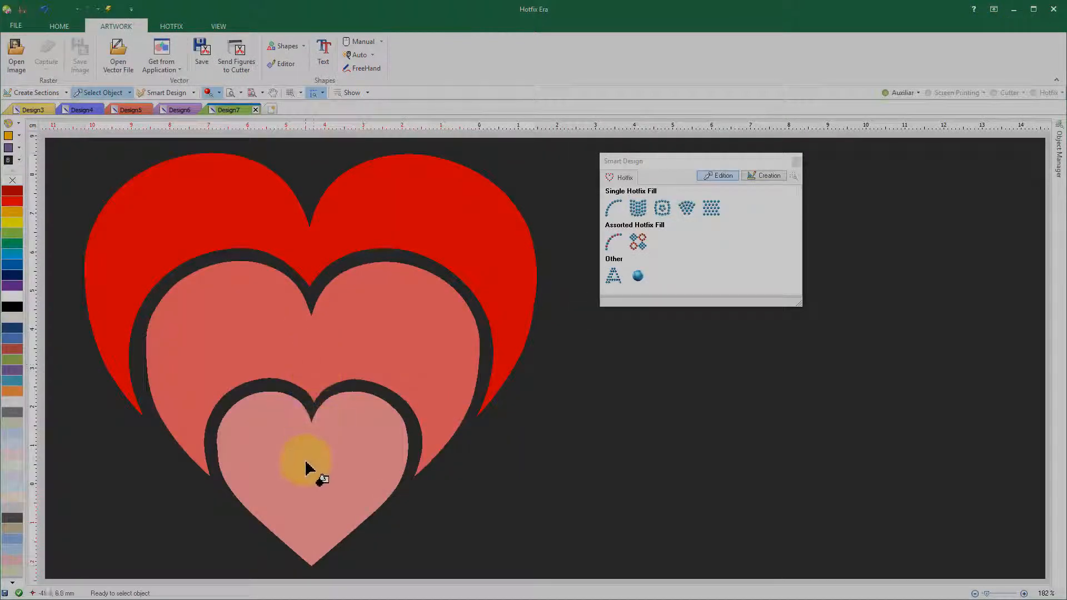
In Design7, convert the small and middle heart vectors into single hotfix paths and apply a single hotfix area fill to the largest heart.
double_click(306, 471)
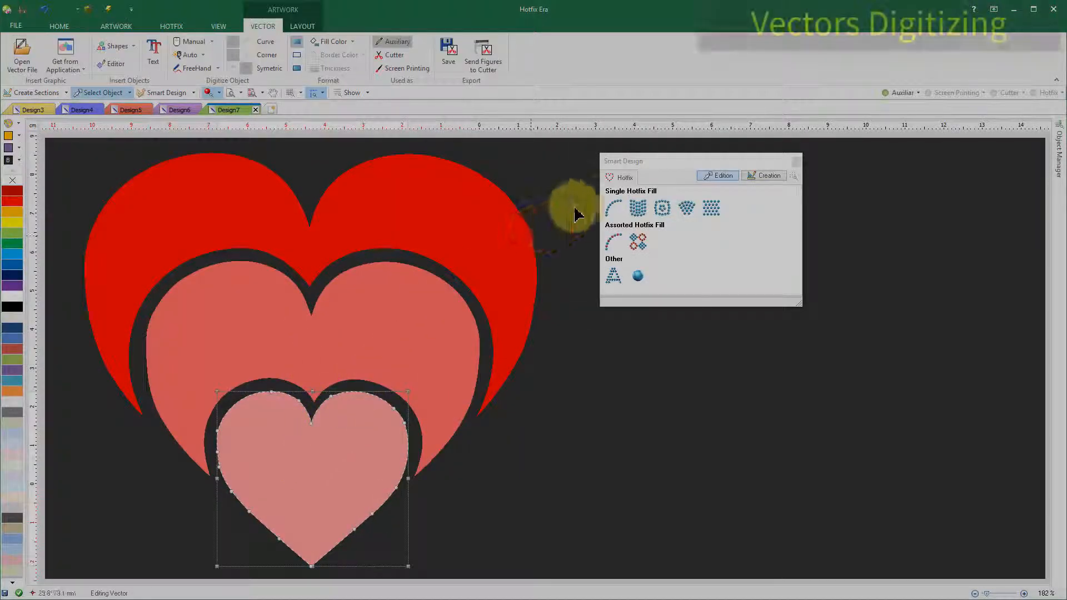
left_click(614, 210)
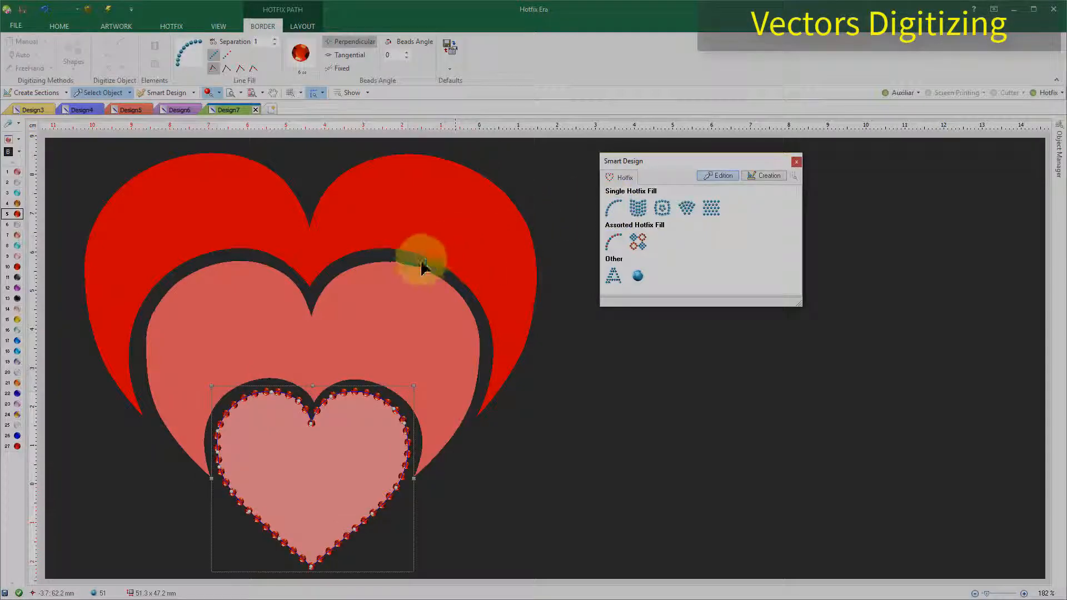
double_click(327, 351)
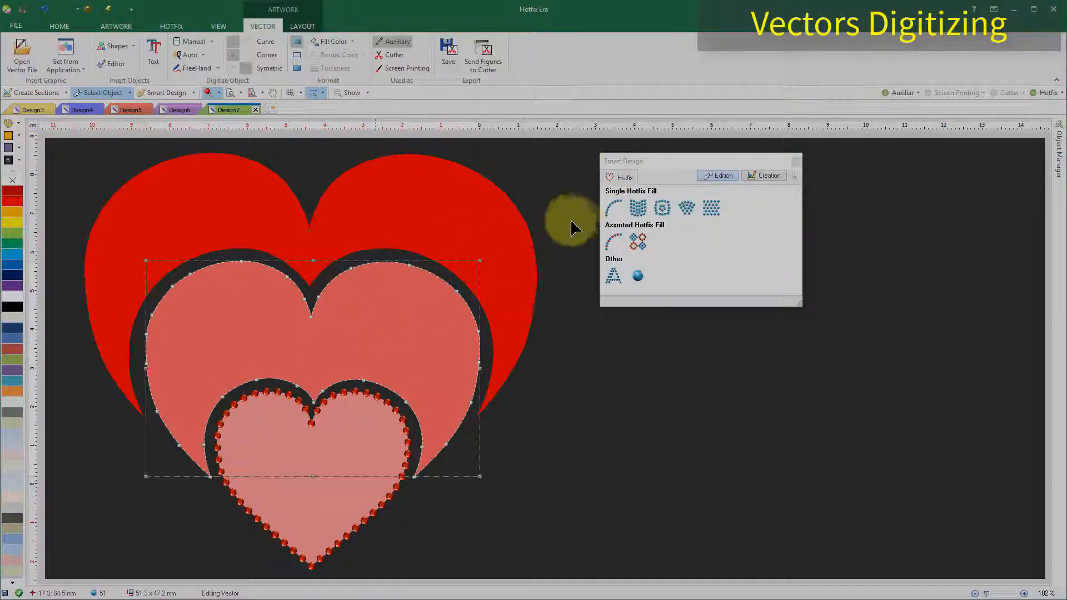
left_click(614, 210)
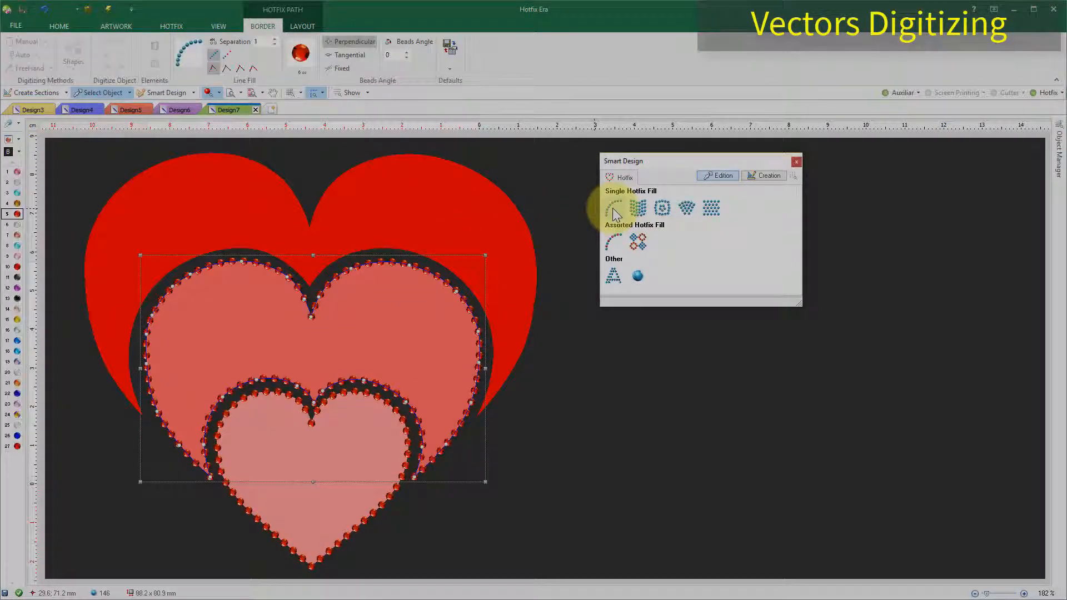
double_click(351, 221)
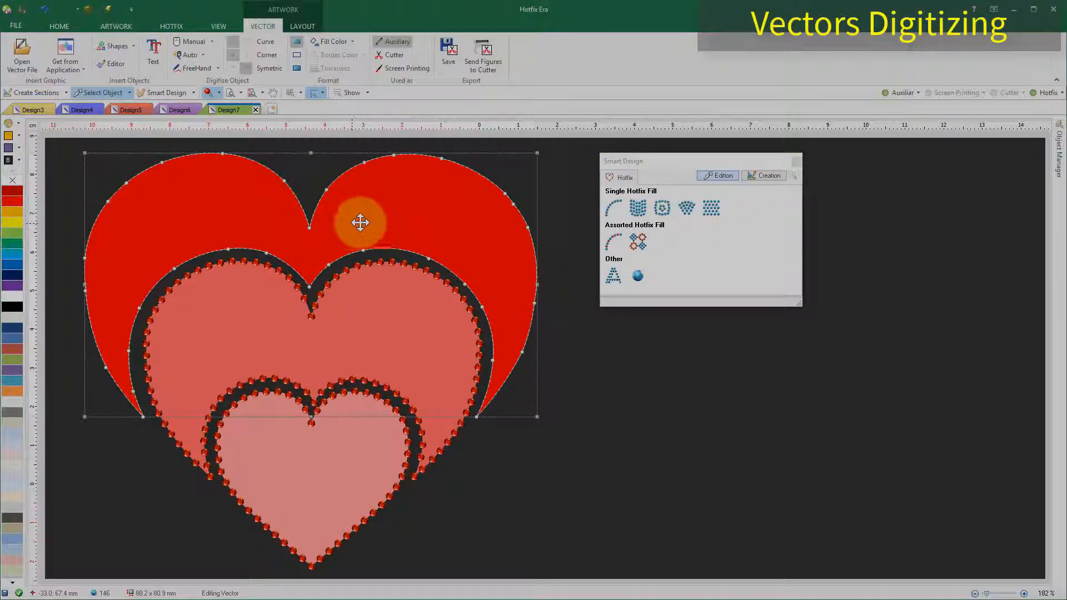
left_click(638, 208)
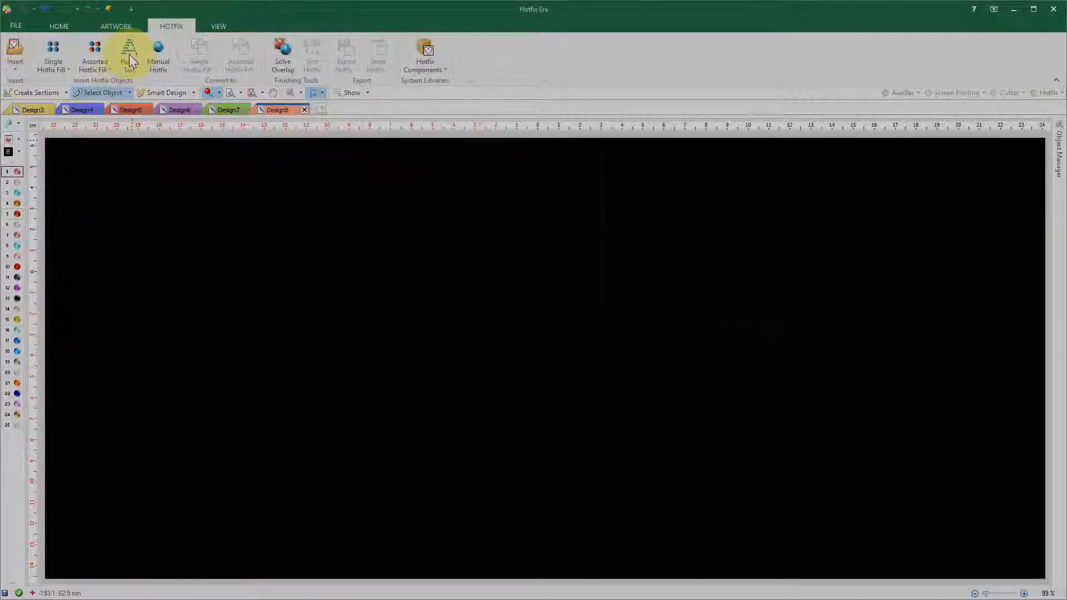
In Design8, create the hotfix text "My name is" in the digitized Curlz font.
left_click(129, 55)
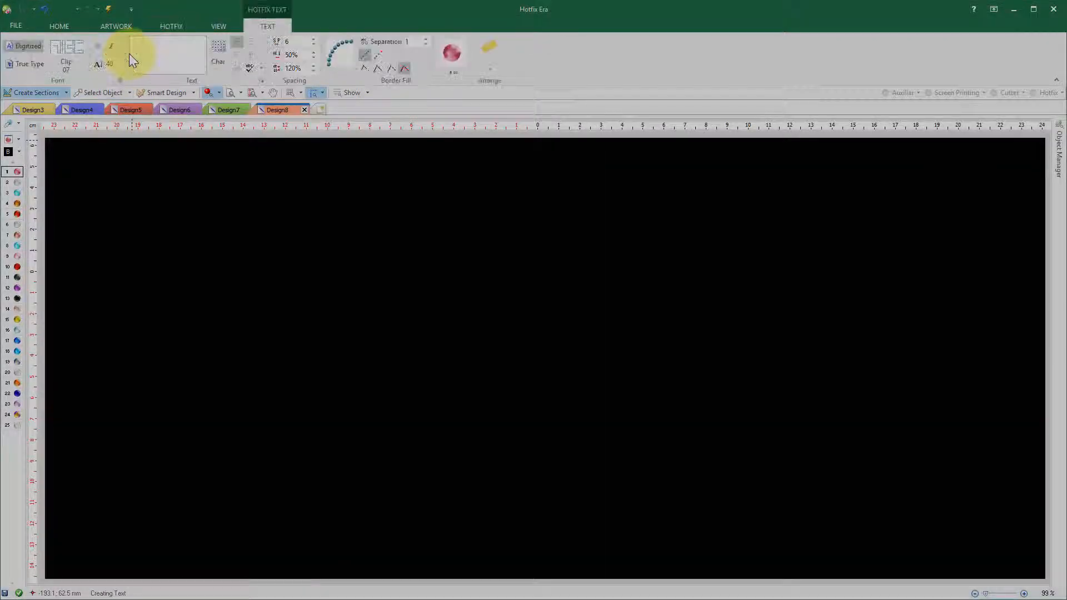
left_click(71, 51)
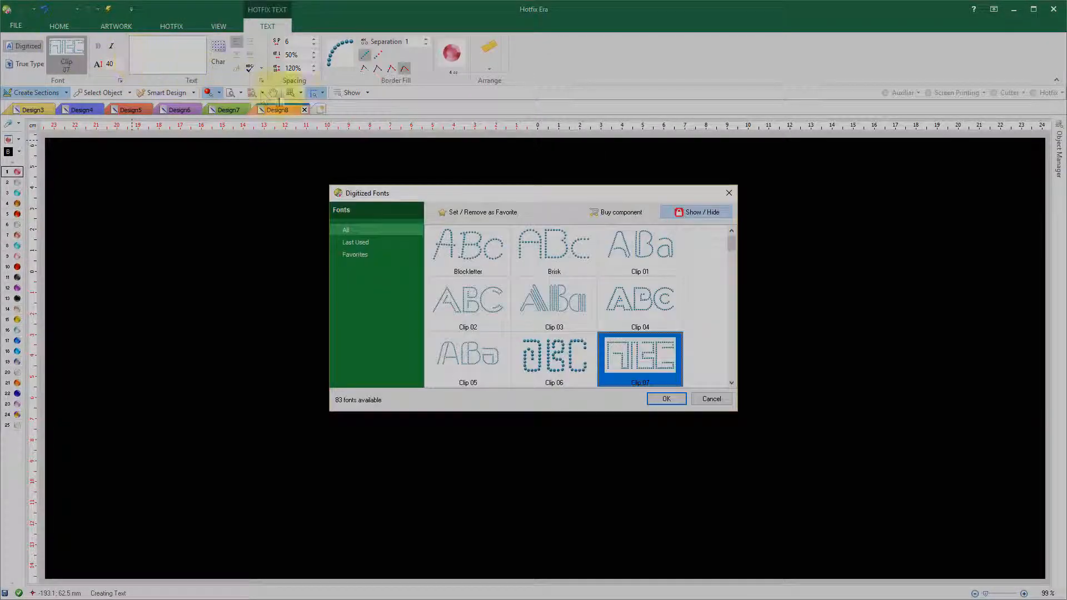
scroll(733, 329, "down", 3)
left_click(652, 268)
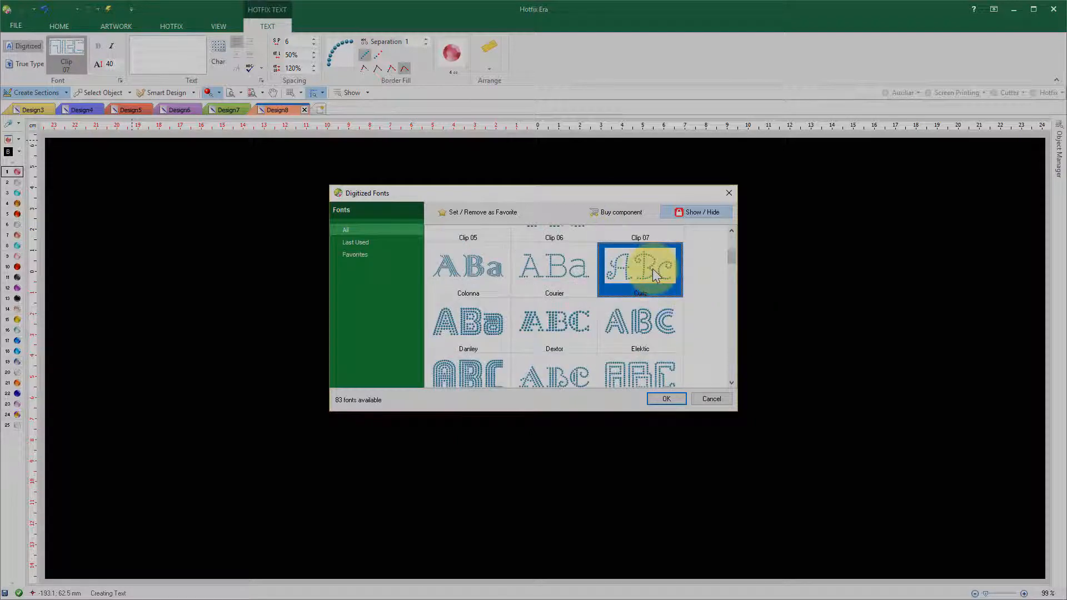
left_click(666, 398)
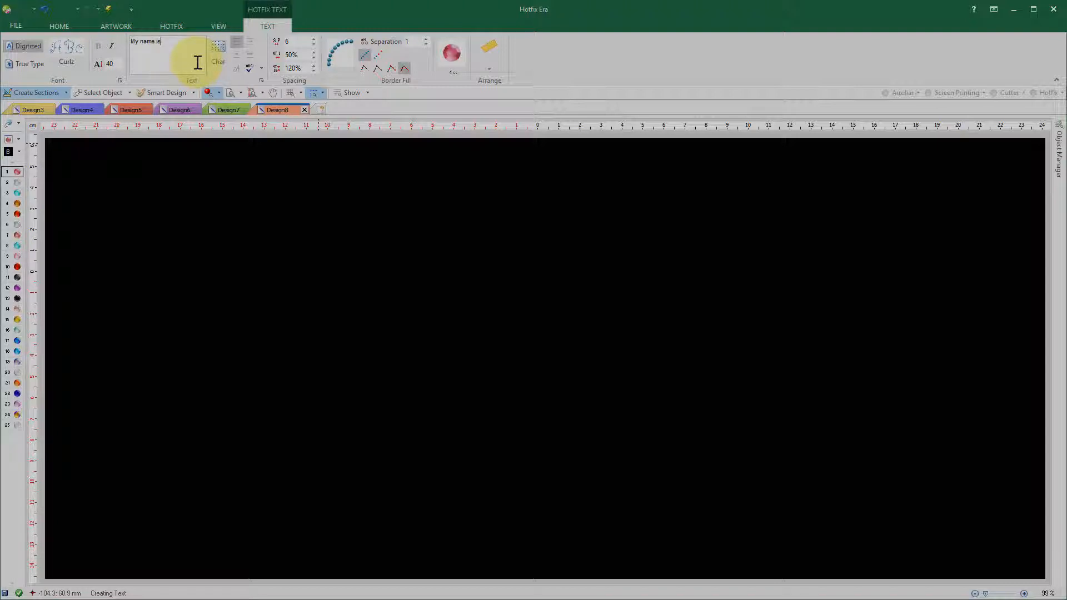
key("Return")
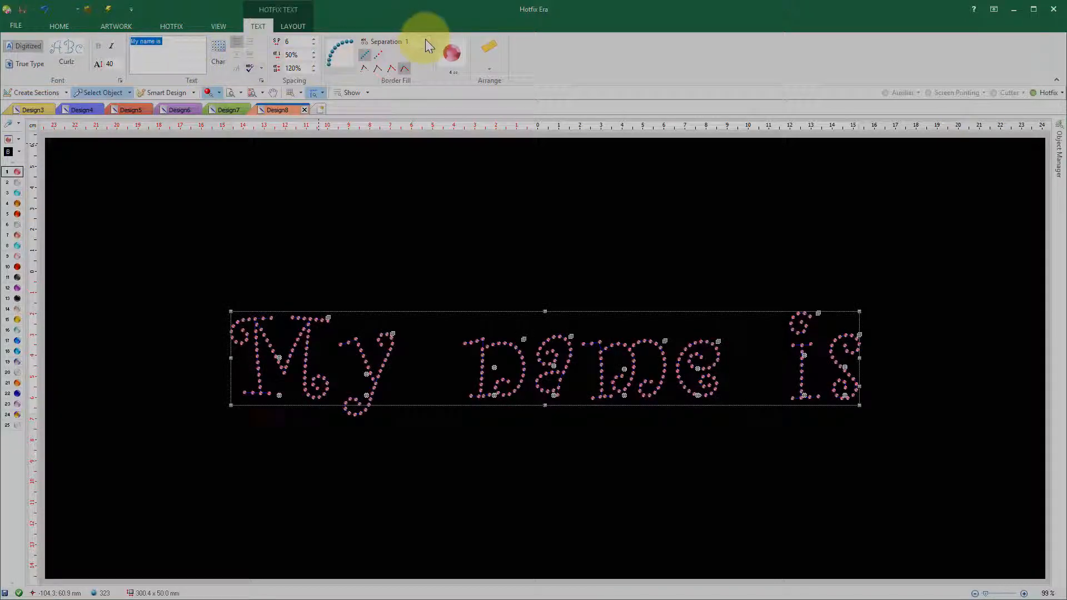
Set the text's stone separation to 0.6 and move the text up to the upper part of the workspace.
left_click(427, 44)
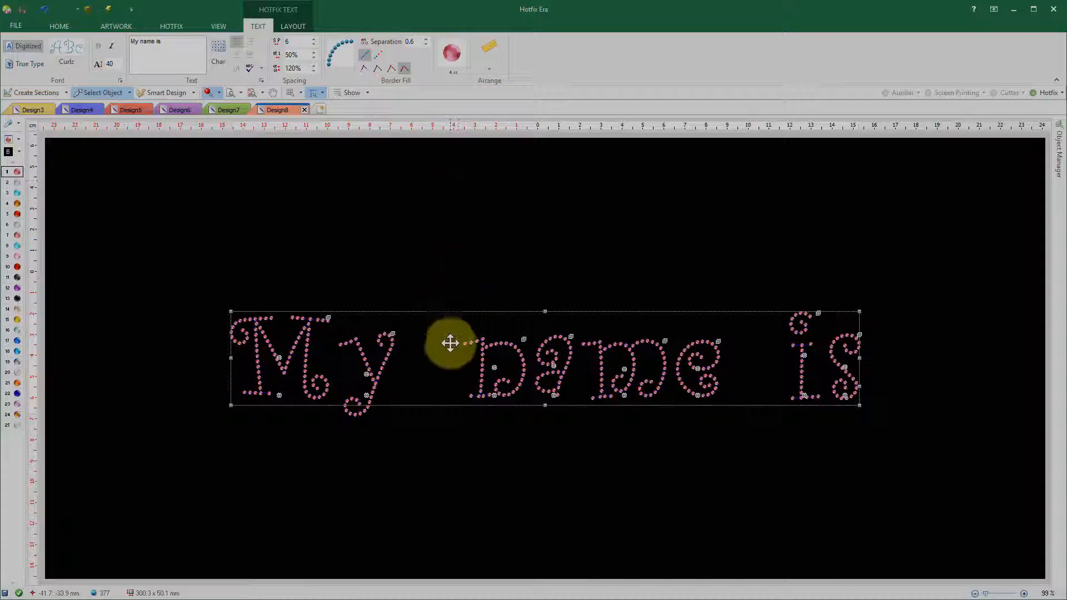
left_click_drag(453, 366, 443, 223)
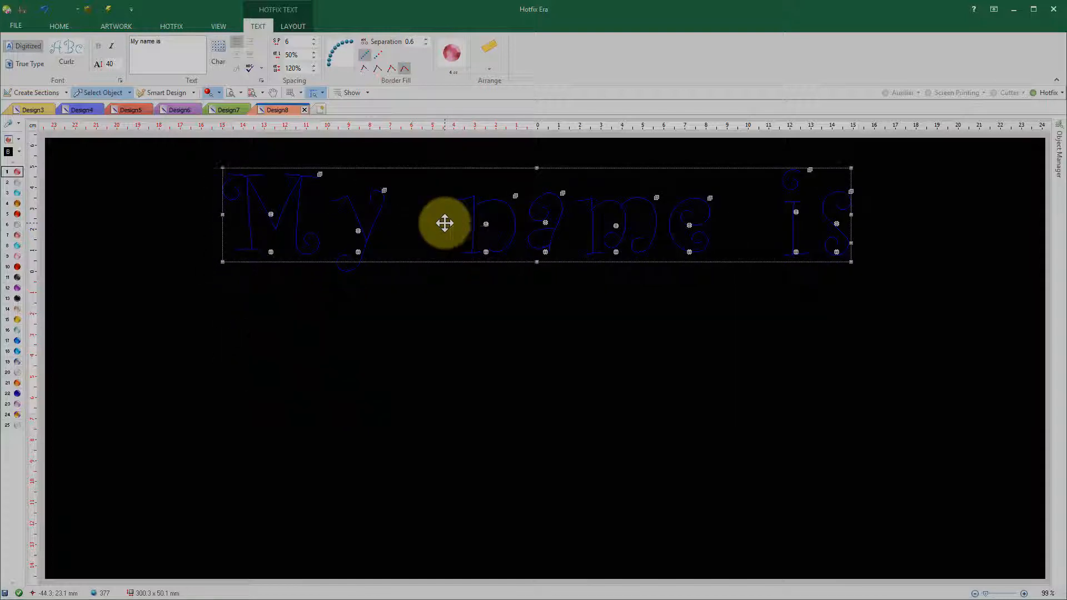
key("Escape")
In Design8, create the light blue hotfix text "HOTFIX ERA" in the digitized Dexter font below the "My name is" text.
left_click(129, 54)
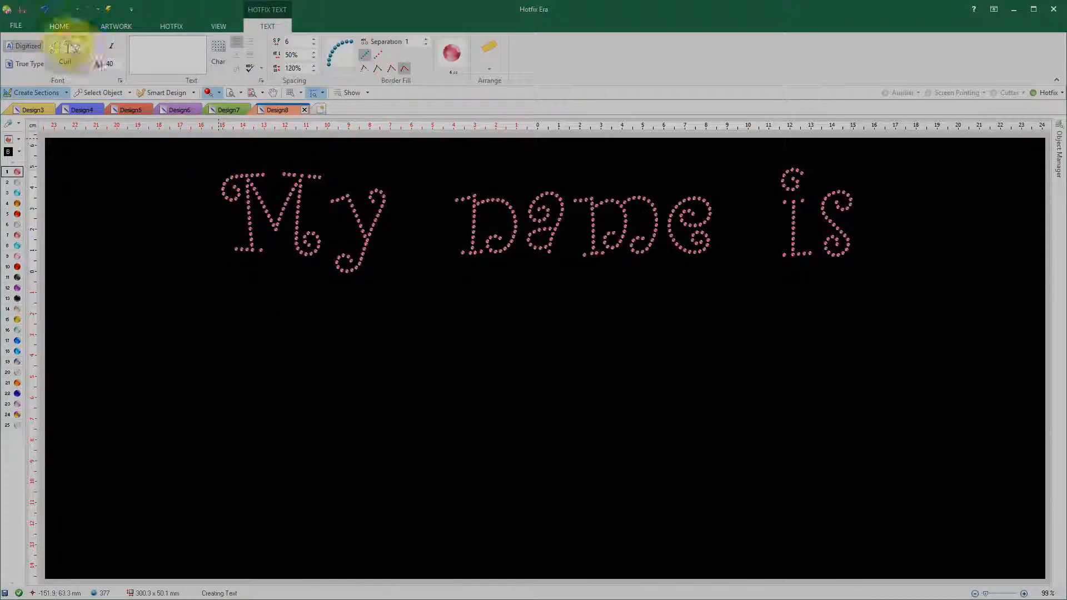
left_click(68, 45)
scroll(683, 317, "down", 2)
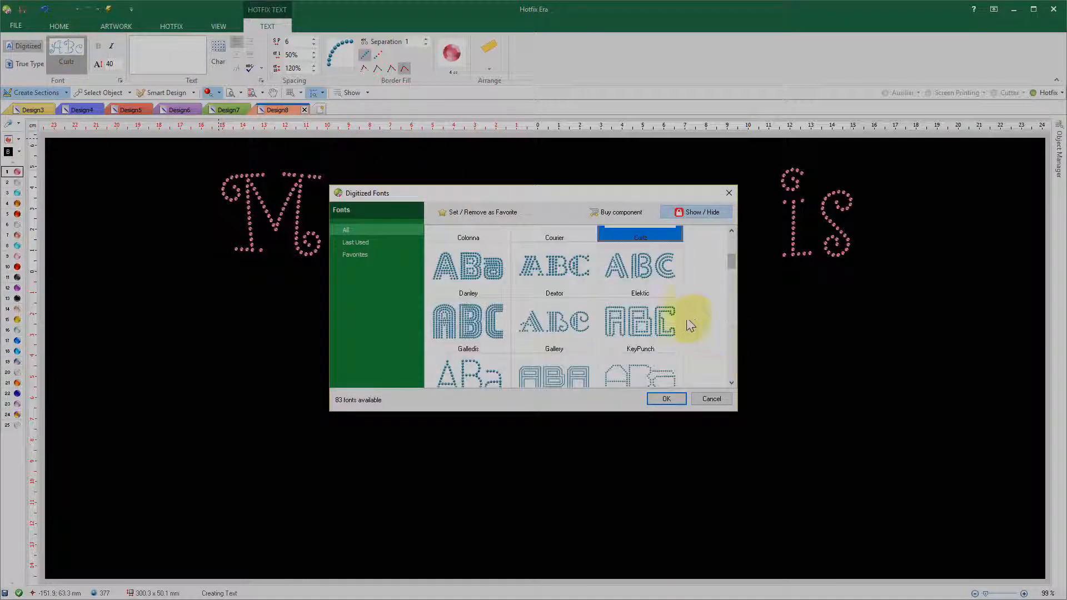
left_click(567, 278)
double_click(567, 278)
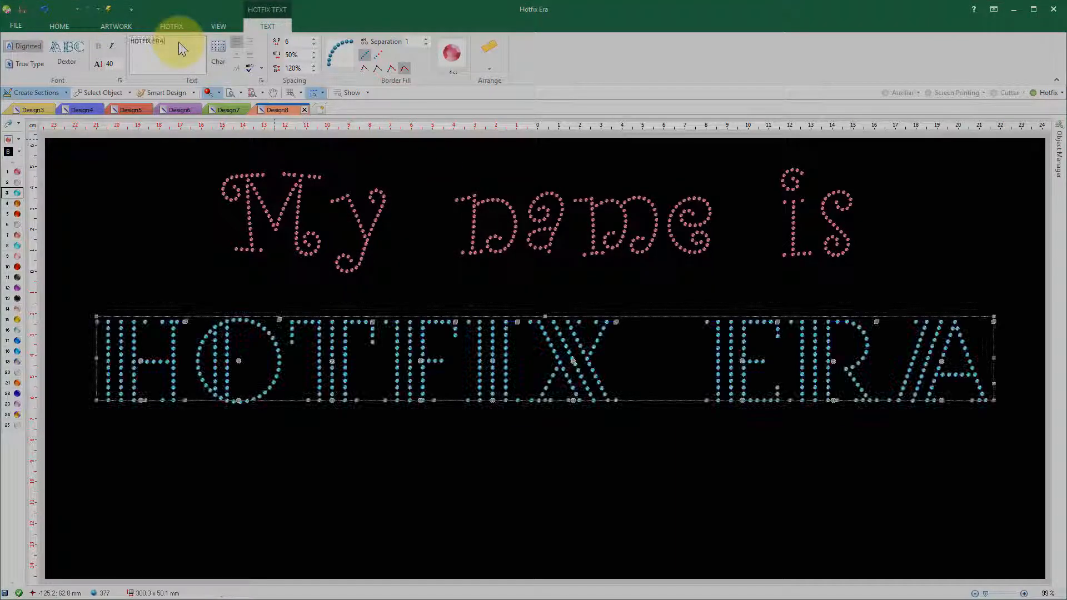
key("Return")
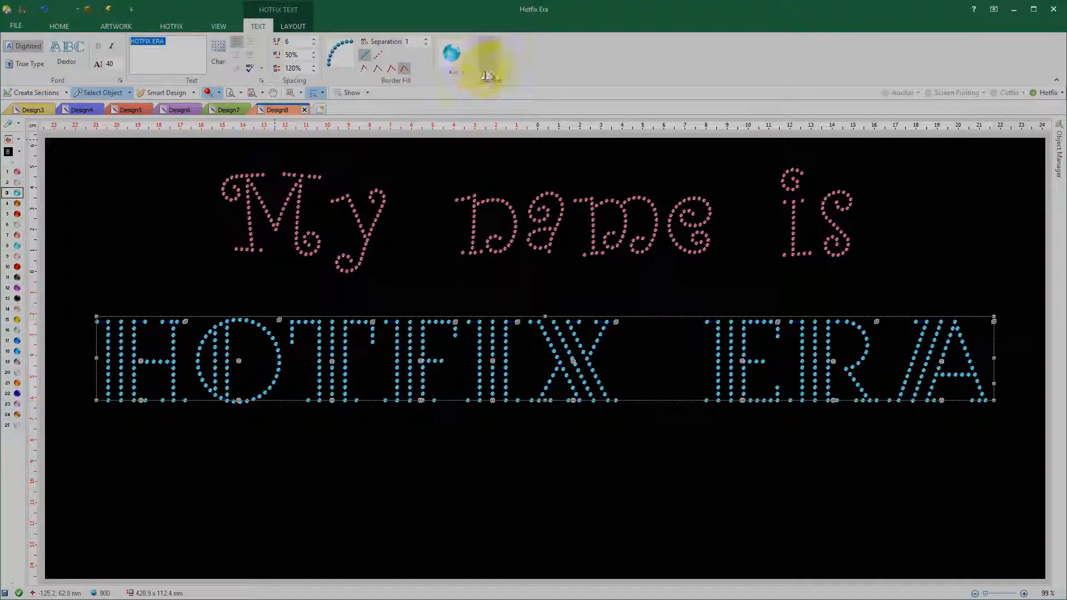
Apply a curved arrangement to the "HOTFIX ERA" text and reshape its upper and lower curves at their midpoints.
left_click(484, 72)
left_click(686, 106)
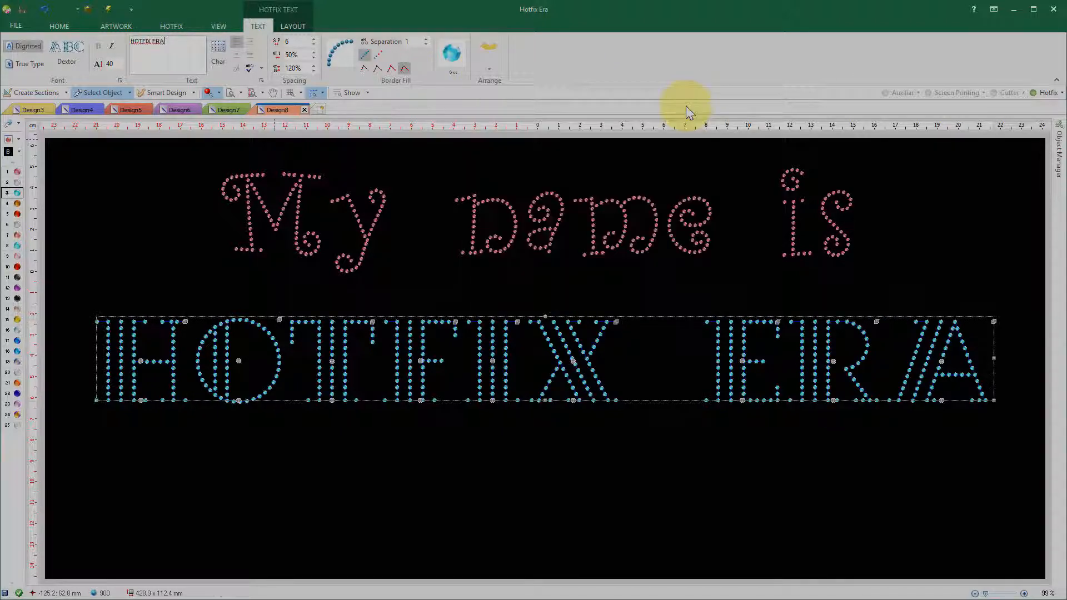
left_click_drag(546, 314, 543, 453)
left_click_drag(528, 499, 543, 405)
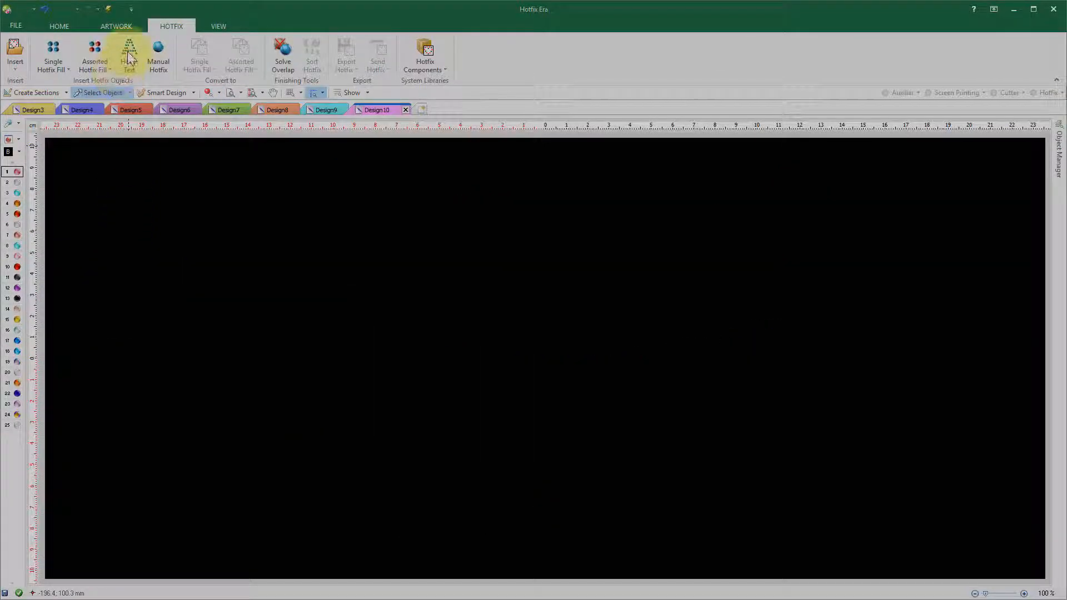
In Design10, create the hotfix text "TrueType" in the Bernard MT Condensed TrueType font.
left_click(129, 53)
left_click(64, 48)
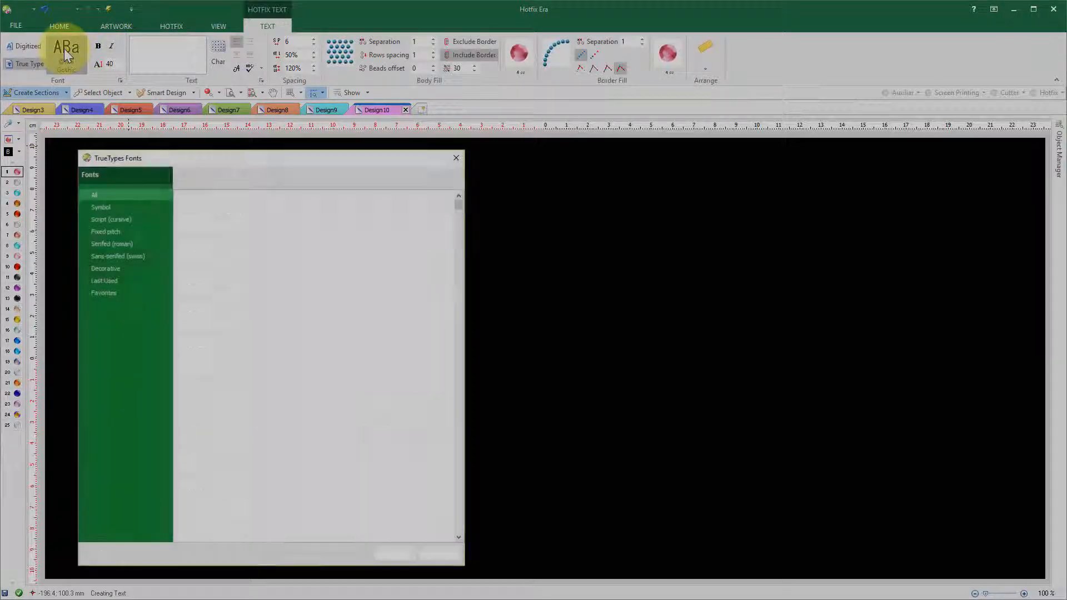
scroll(450, 445, "down", 10)
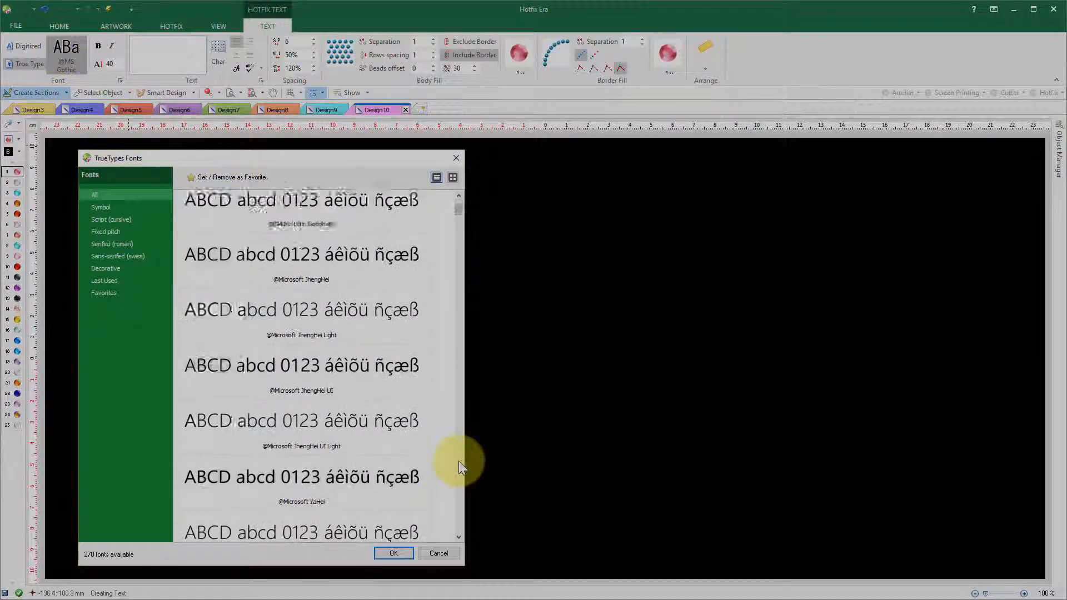
left_click(357, 413)
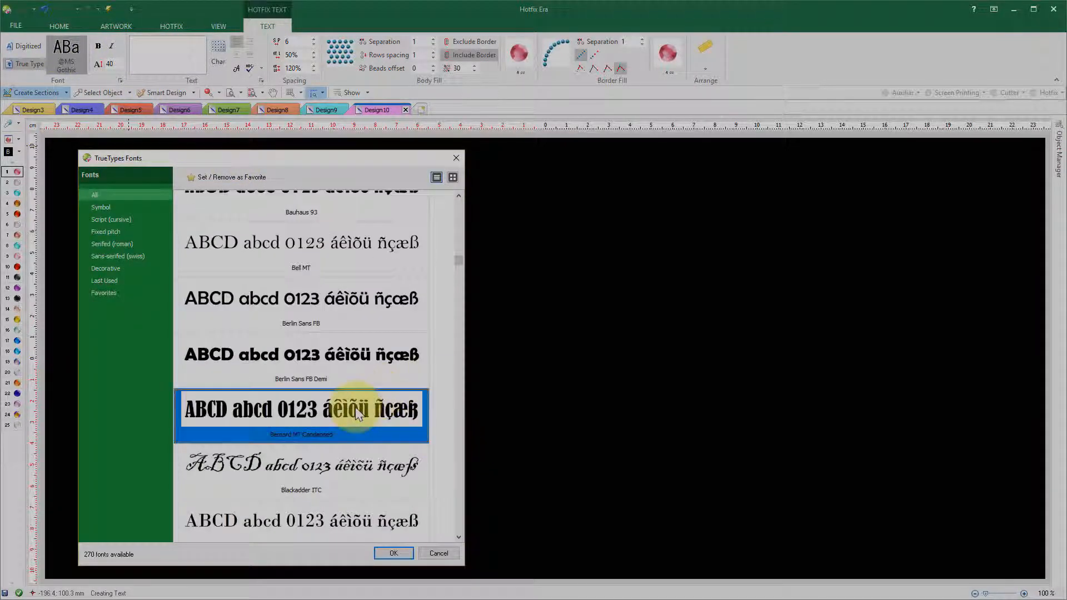
left_click(395, 553)
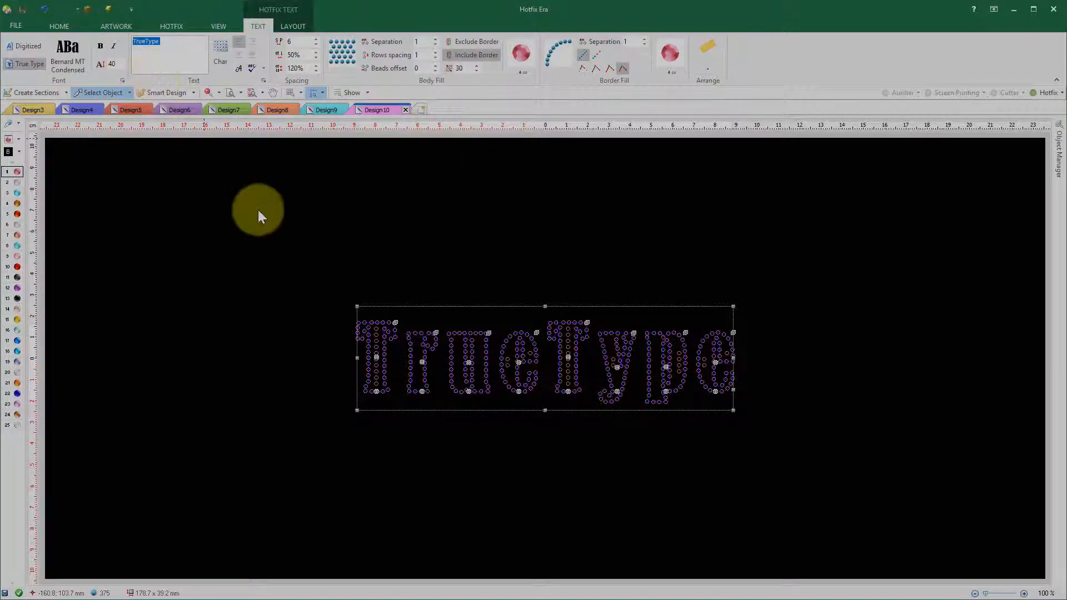
Enlarge the "TrueType" text to about 311 × 67 mm and give its border fill a clear bead.
left_click_drag(356, 306, 92, 173)
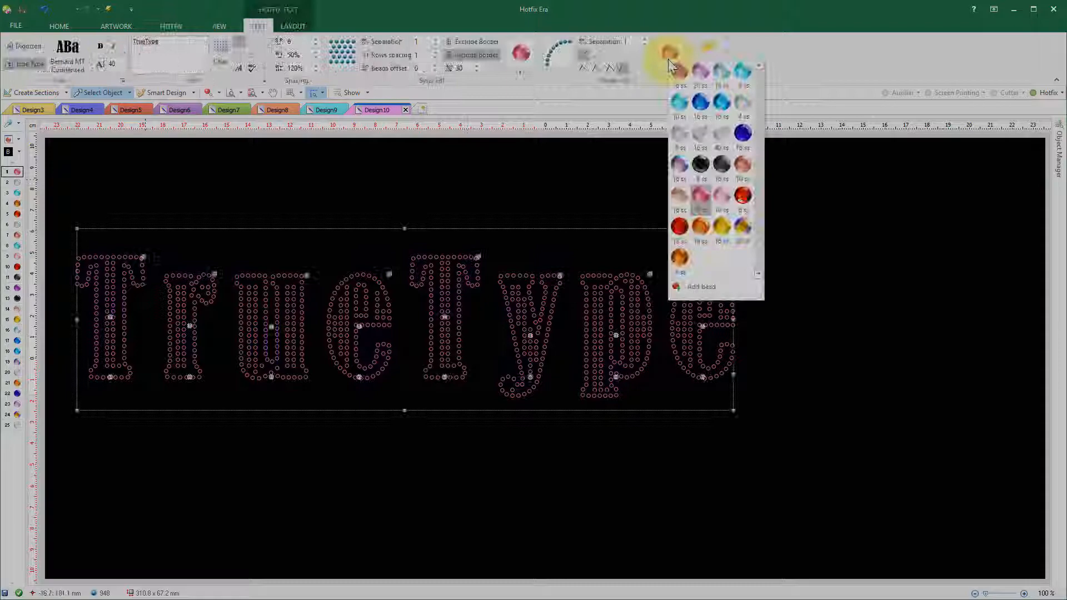
left_click(745, 106)
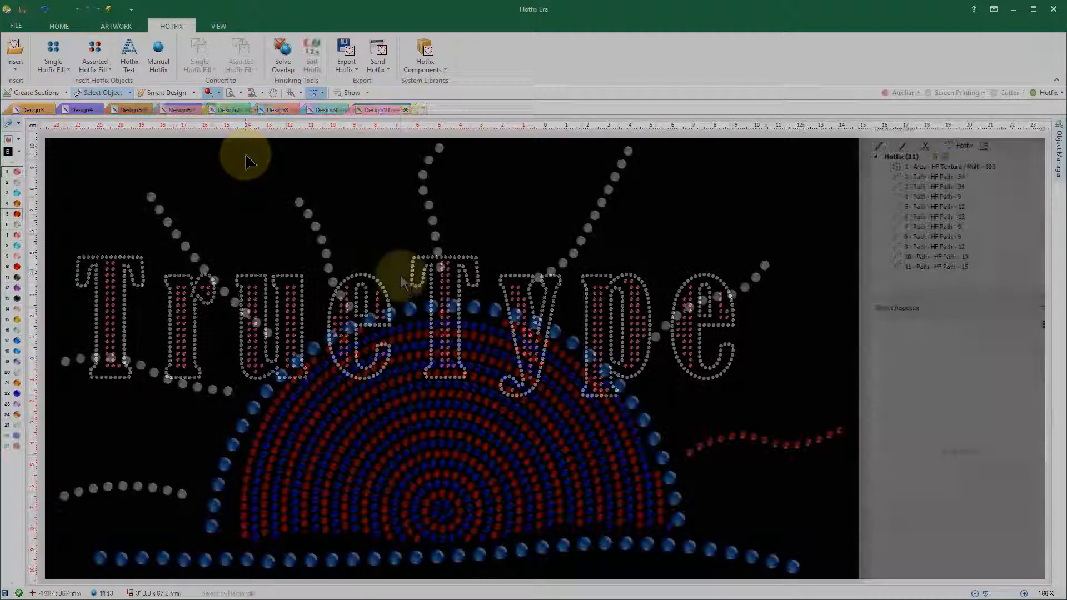
In Sun HF, remove the stray red bead under the blue arc and move the outermost red row's end bead to -21.5, 25.9 mm.
left_click_drag(396, 276, 520, 386)
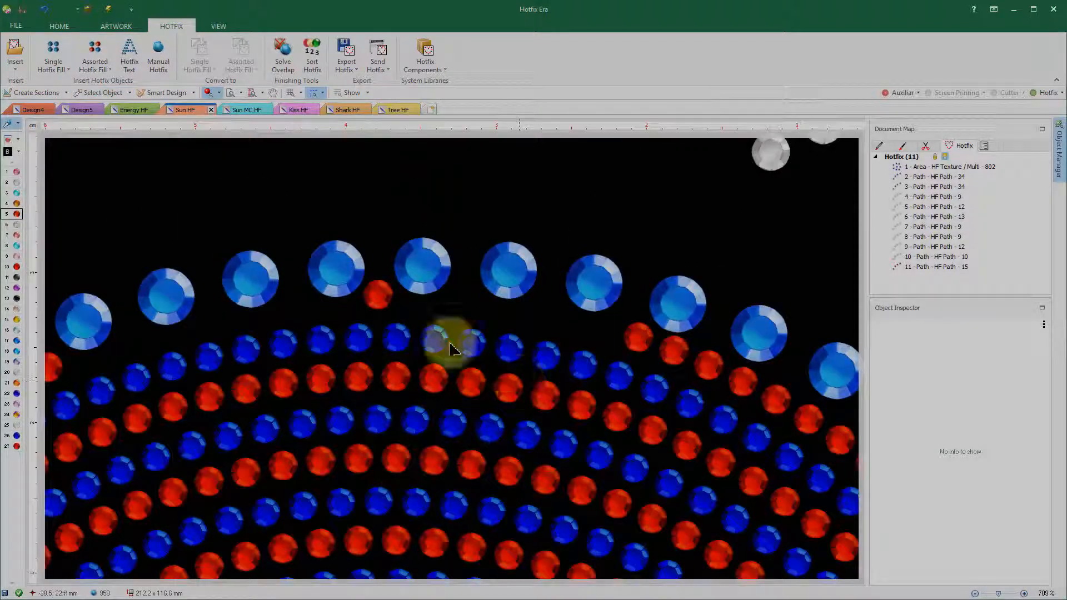
left_click_drag(378, 294, 624, 334)
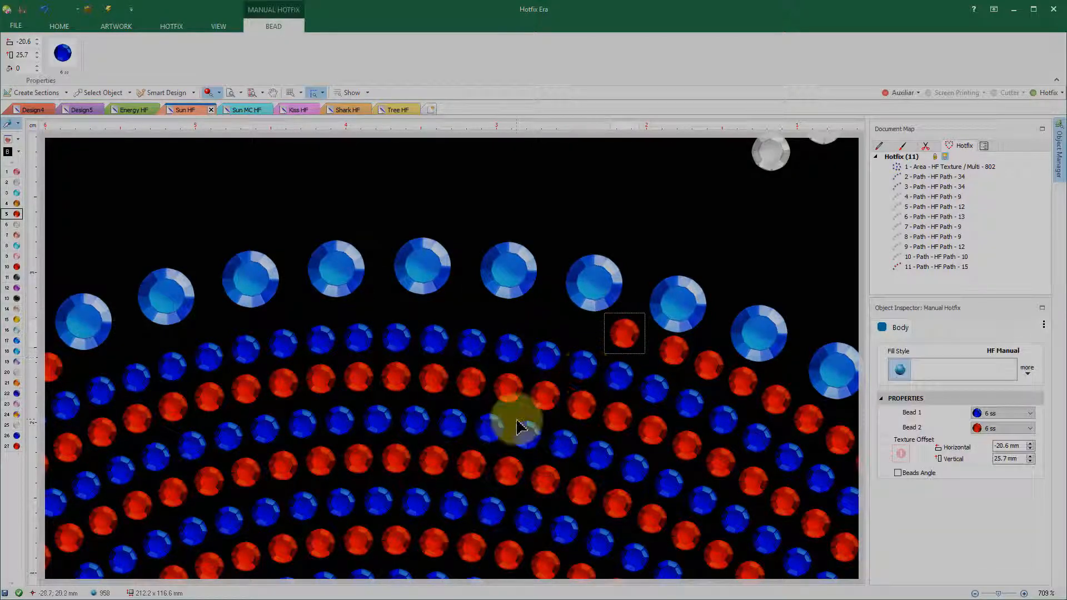
Change two of the large blue beads on the sun's outer arc to the clear 4 ss bead.
left_click(239, 271)
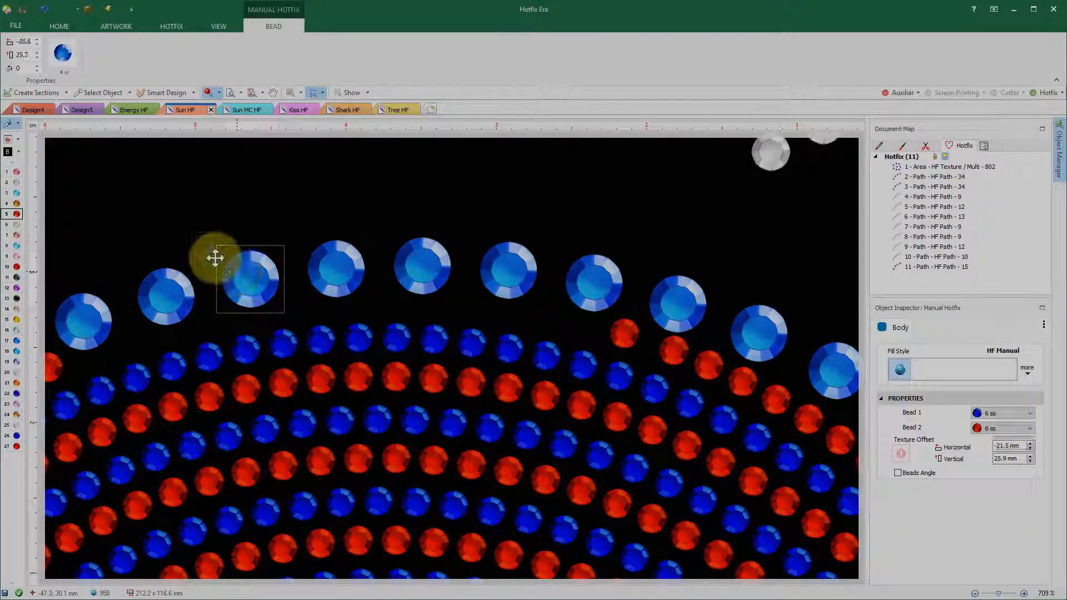
left_click(16, 183)
left_click(423, 267)
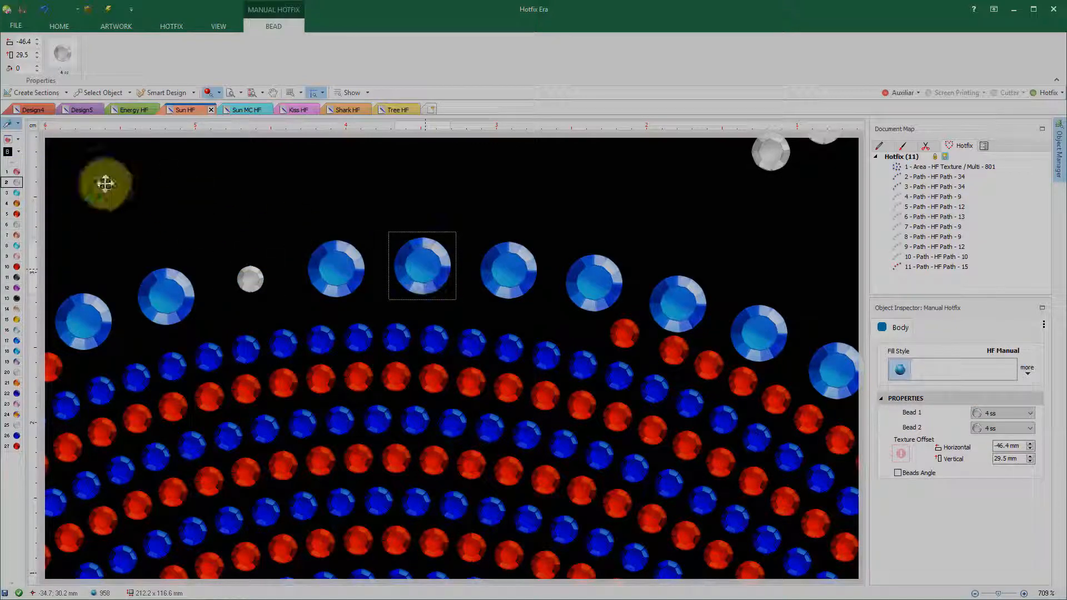
left_click(17, 183)
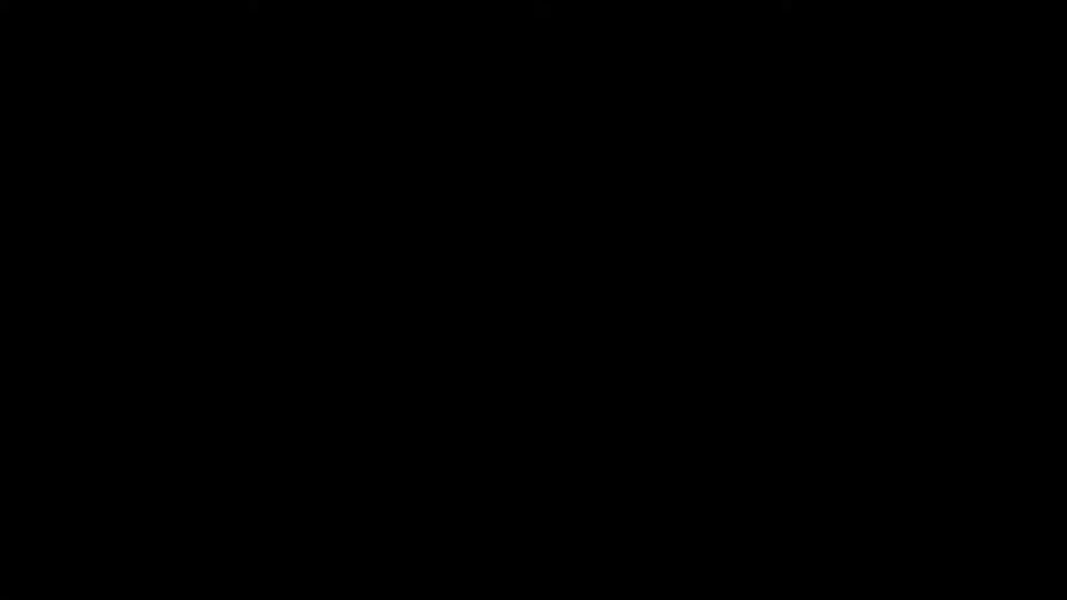